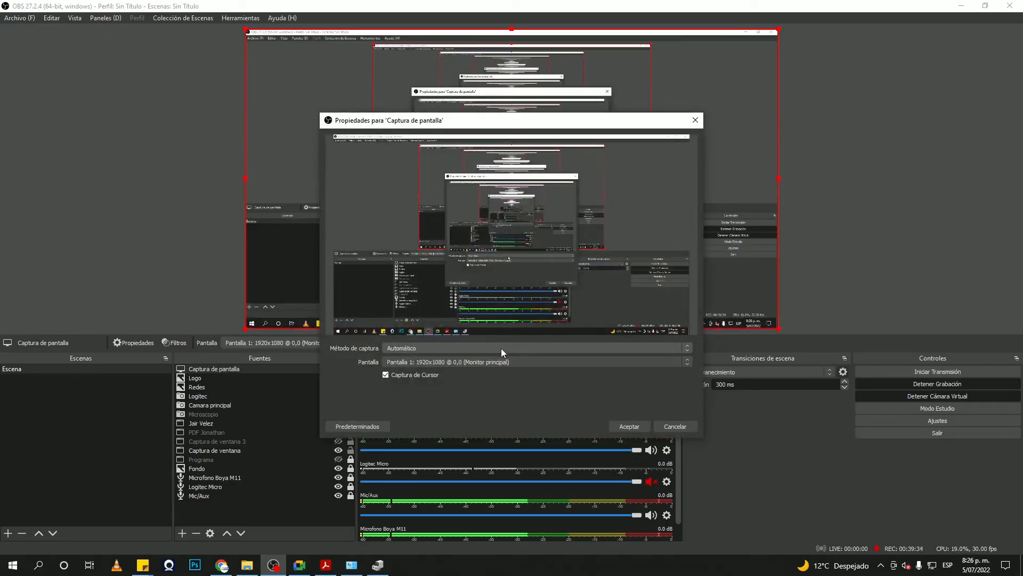
pyautogui.click(499, 361)
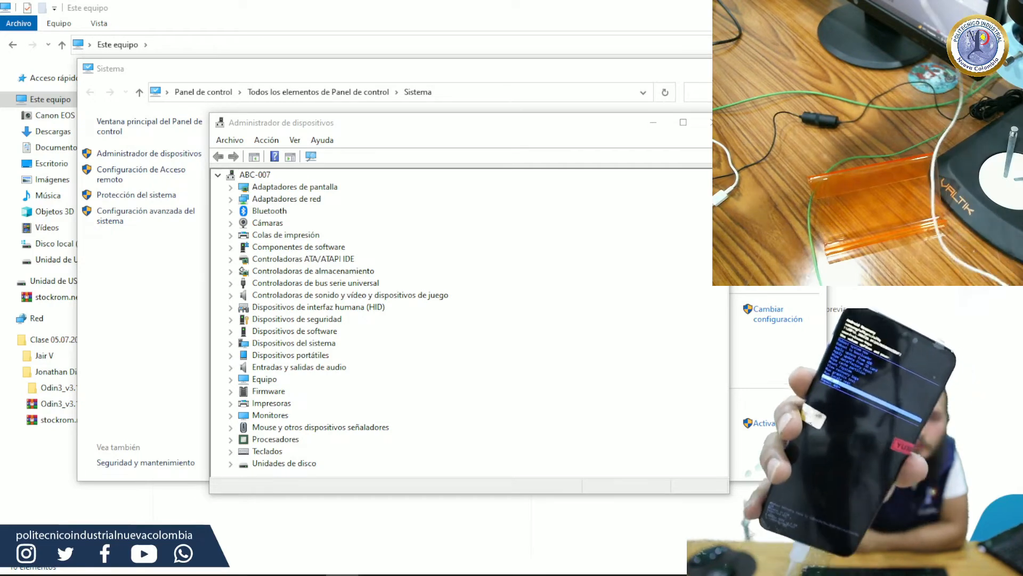
pyautogui.hotkey('alt', 'Tab')
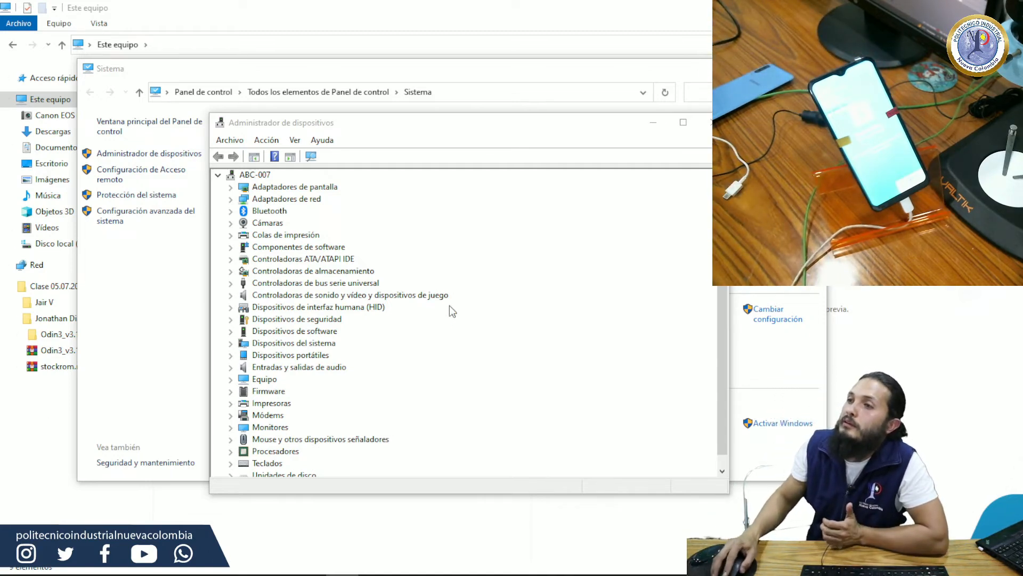
# Step: Expand the modems and universal serial bus controllers categories in the device tree to check for the connected phone
pyautogui.click(477, 327)
pyautogui.scroll(-1, 482, 335)
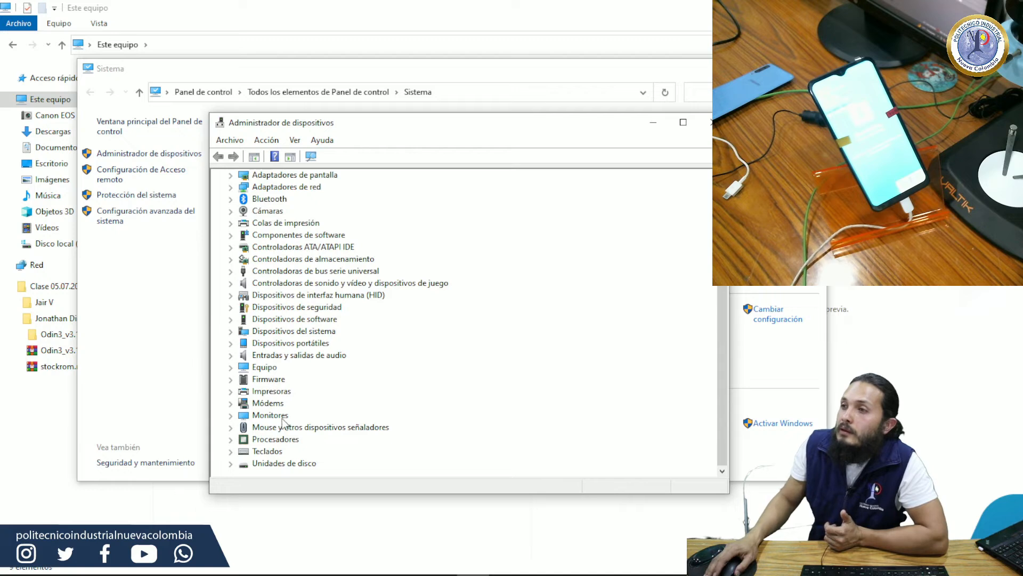
pyautogui.click(231, 403)
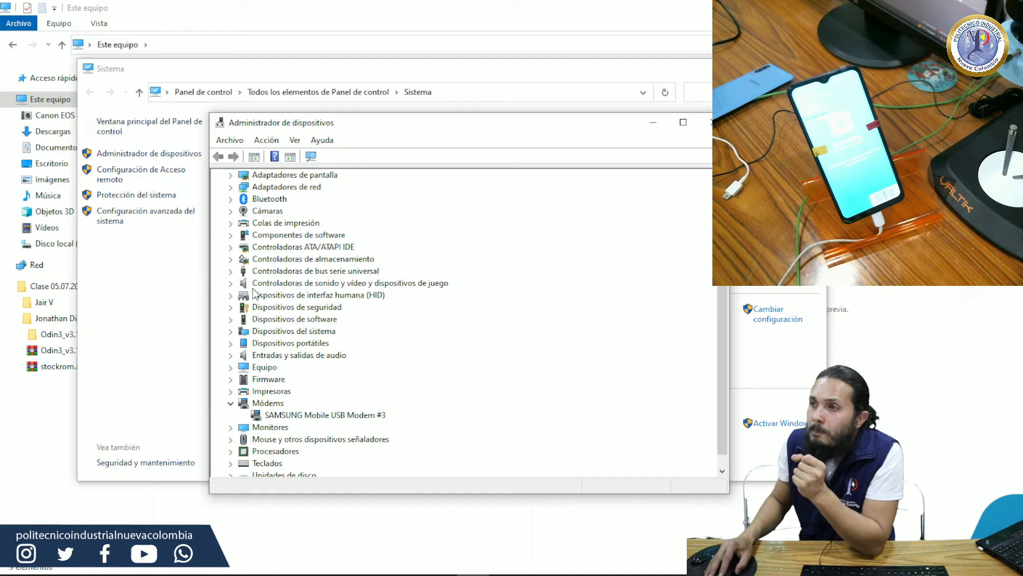
pyautogui.click(230, 272)
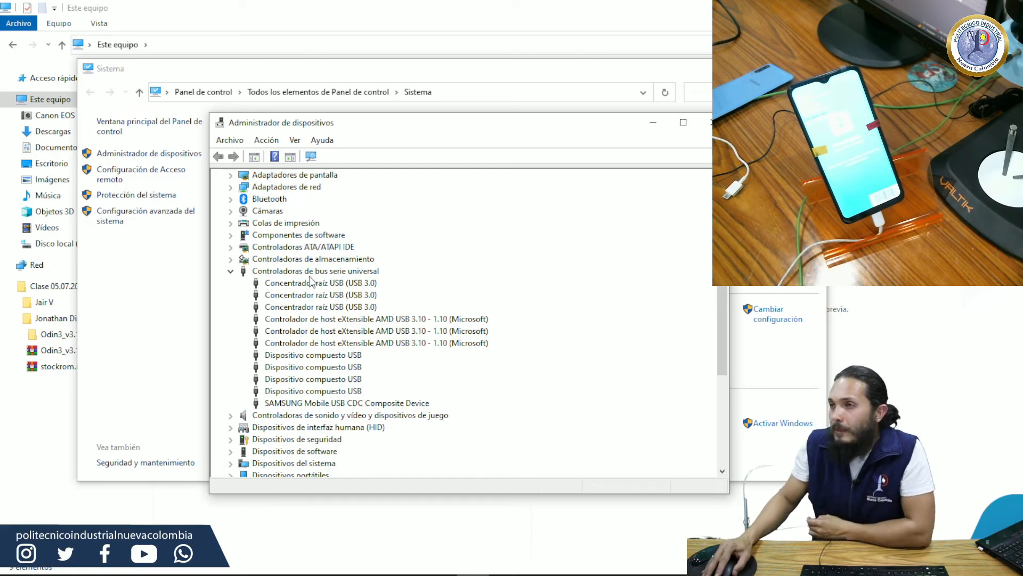
# Step: Examine the SAMSUNG Mobile USB CDC Composite Device and SAMSUNG Mobile USB Modem #3 entries in the device tree
pyautogui.scroll(-1, 312, 281)
pyautogui.click(395, 368)
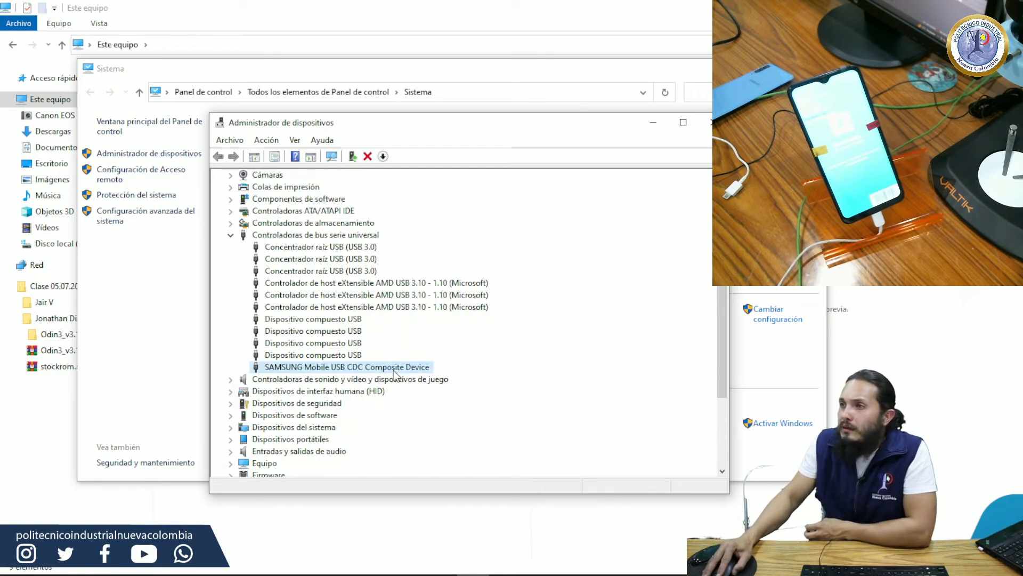
pyautogui.scroll(-3, 368, 397)
pyautogui.click(362, 403)
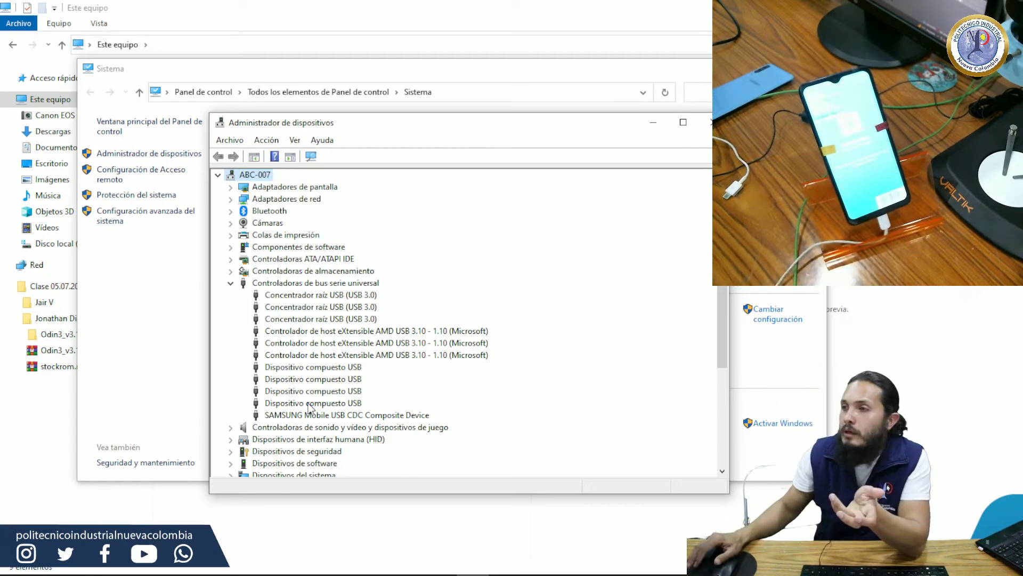
pyautogui.click(341, 415)
pyautogui.scroll(-5, 320, 421)
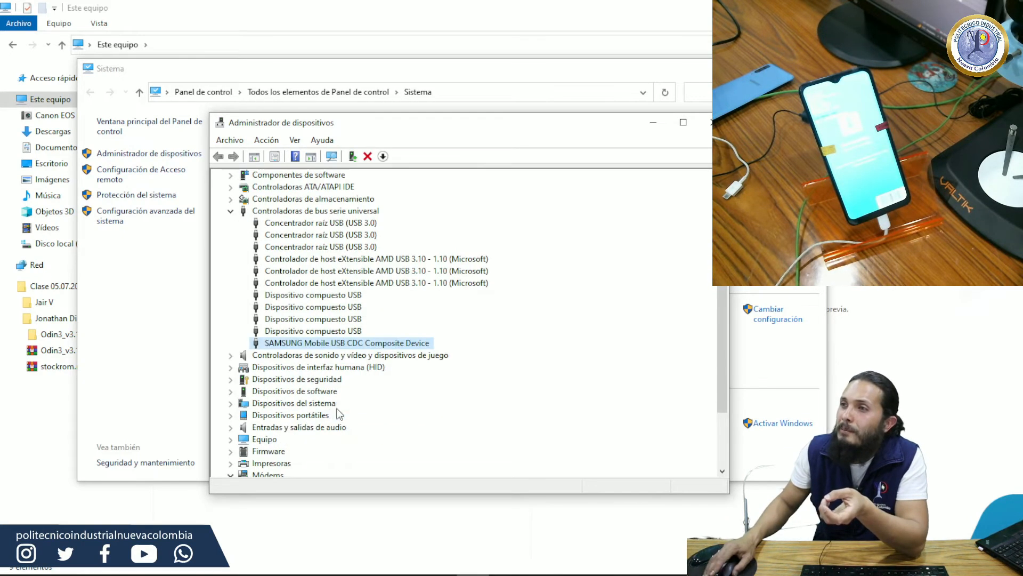
pyautogui.click(322, 405)
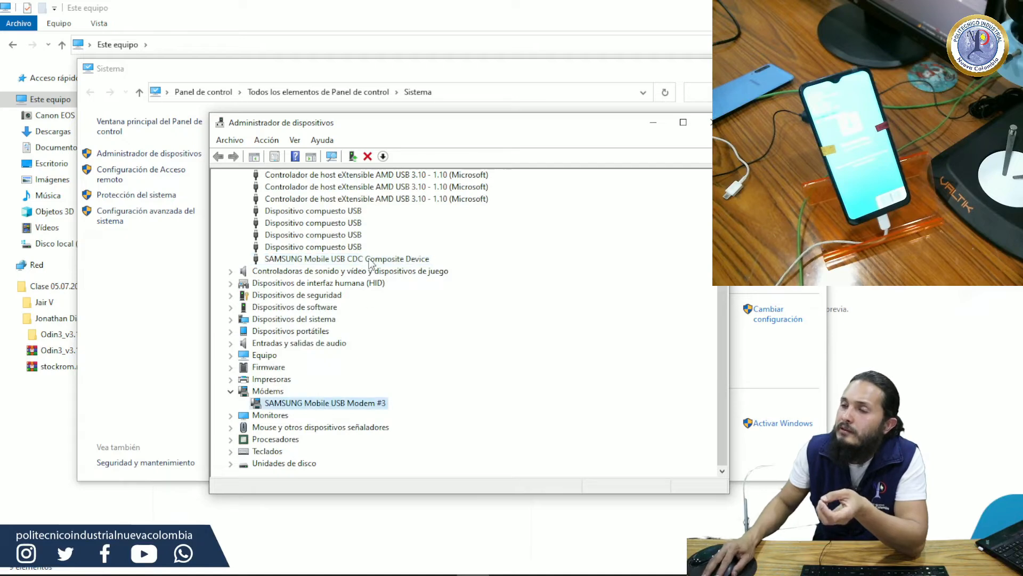
pyautogui.click(371, 260)
pyautogui.click(331, 403)
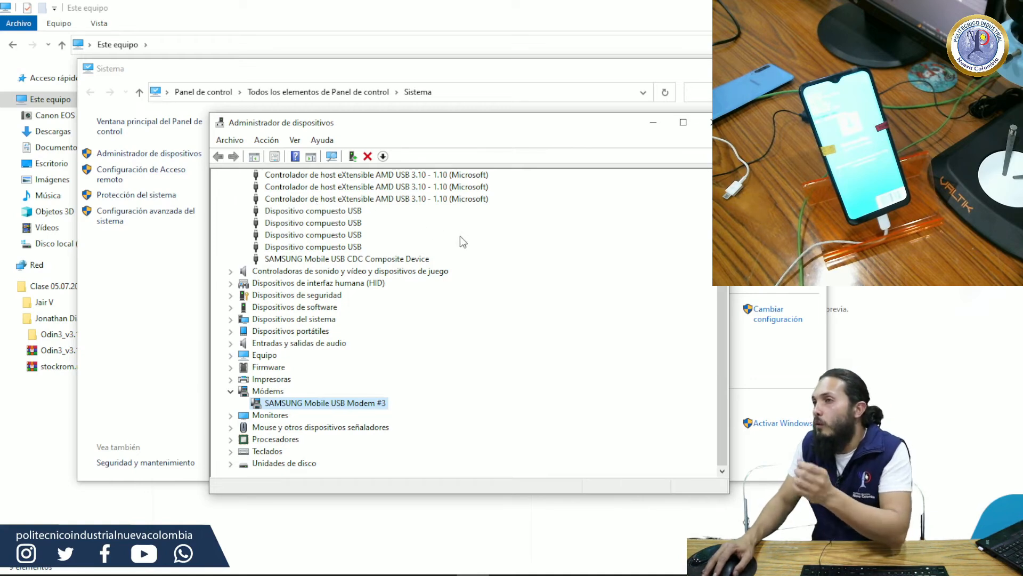
# Step: Minimise the Device Manager and System windows and open the student's folder under Clase 05.07.2022
pyautogui.click(653, 124)
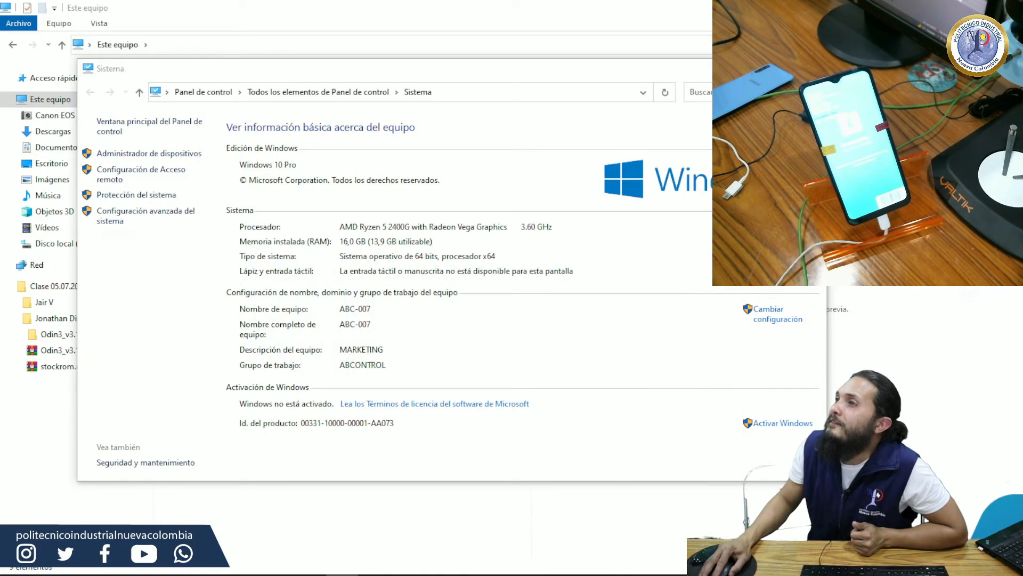
pyautogui.click(751, 67)
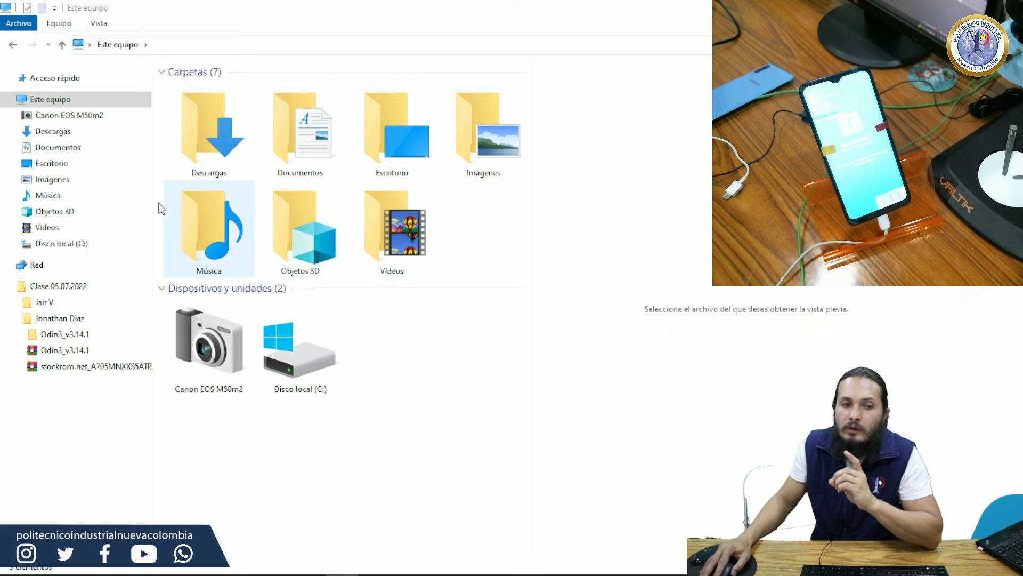
pyautogui.click(58, 321)
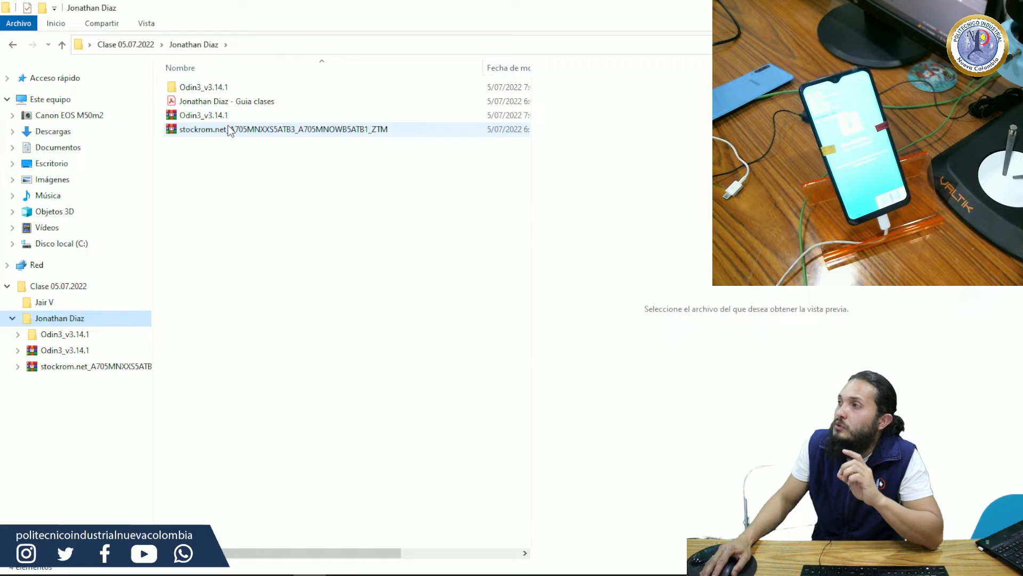
# Step: Check the contents of the nested Odin3_v3.14.1 folders and return to the student's folder
pyautogui.doubleClick(233, 91)
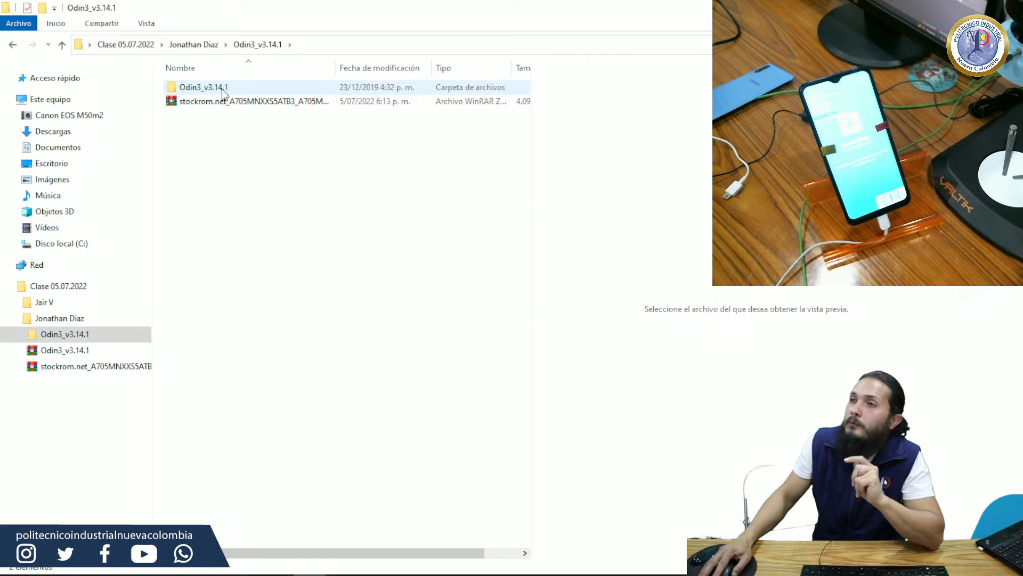
pyautogui.doubleClick(221, 89)
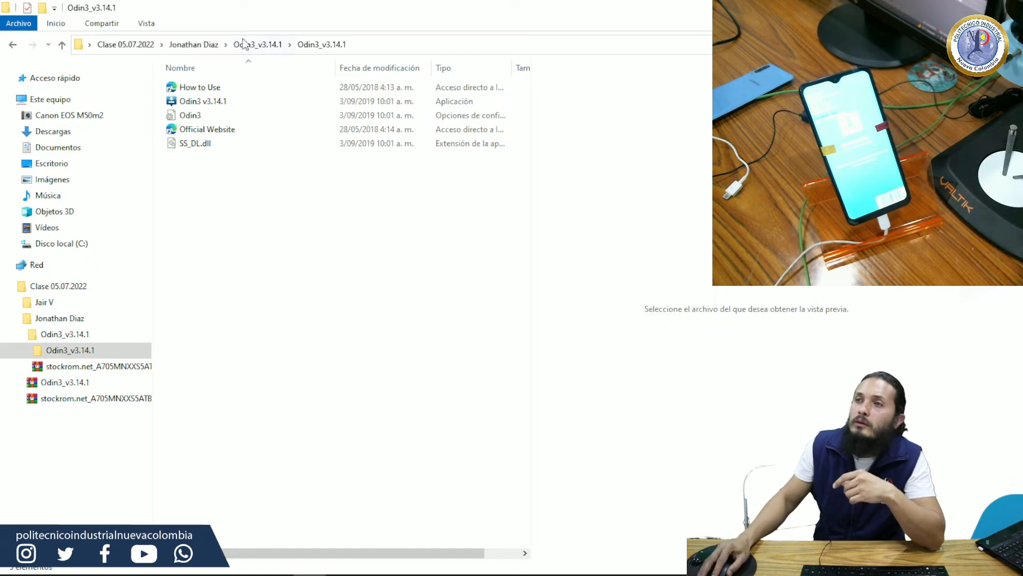
pyautogui.click(13, 45)
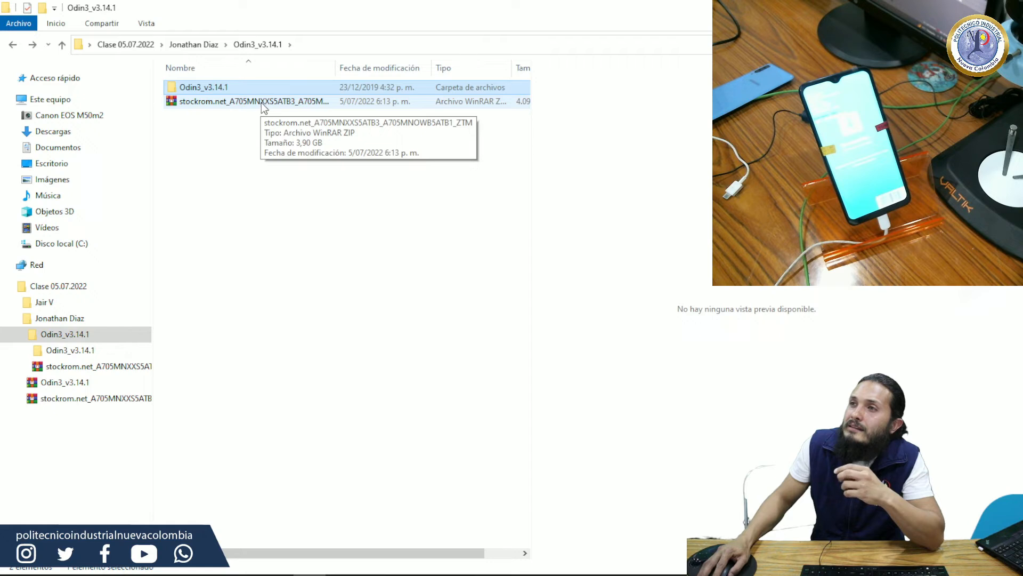
pyautogui.click(13, 45)
# Step: Extract the stockrom.net_A705MNXXS5ATB3_A705MNOWB5ATB1_ZTM archive into a folder of the same name
pyautogui.click(278, 130)
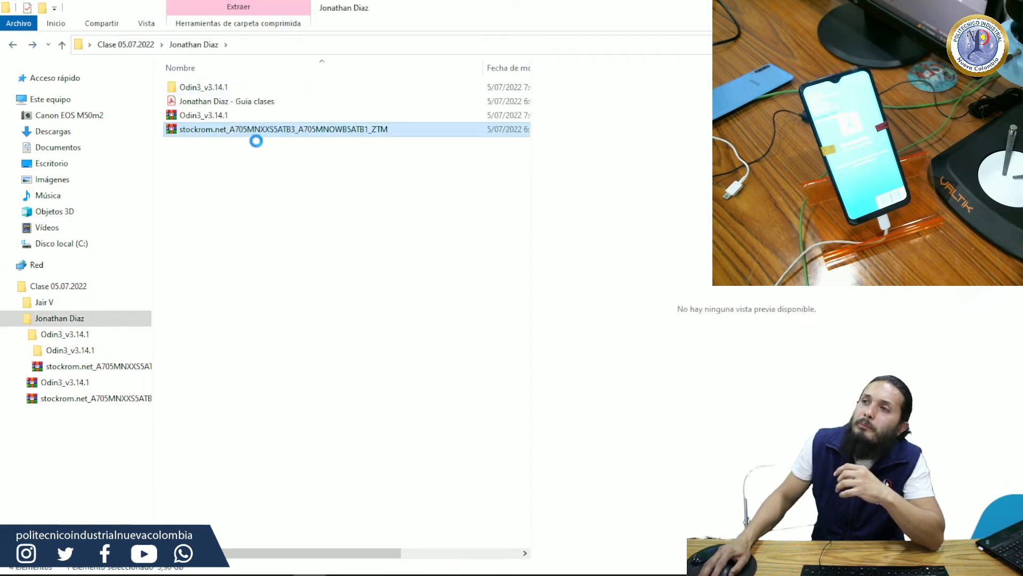
pyautogui.rightClick(278, 130)
pyautogui.click(201, 155)
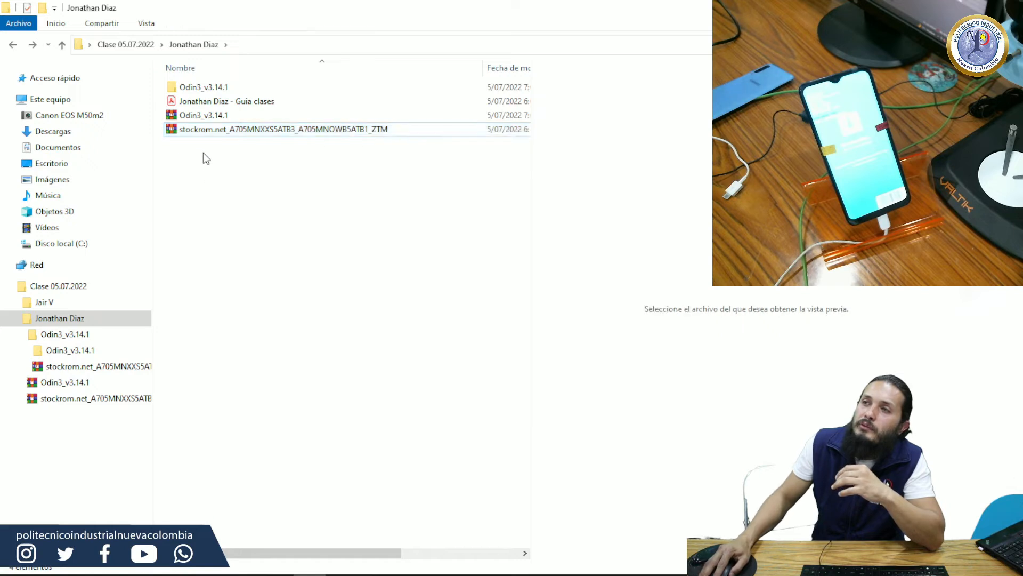
pyautogui.click(208, 133)
pyautogui.doubleClick(208, 133)
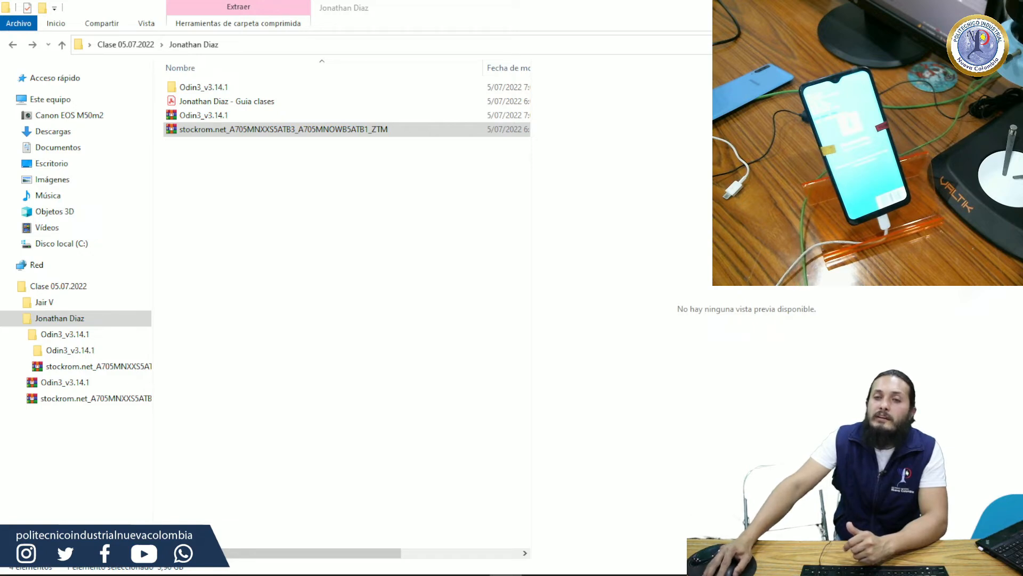
pyautogui.click(309, 575)
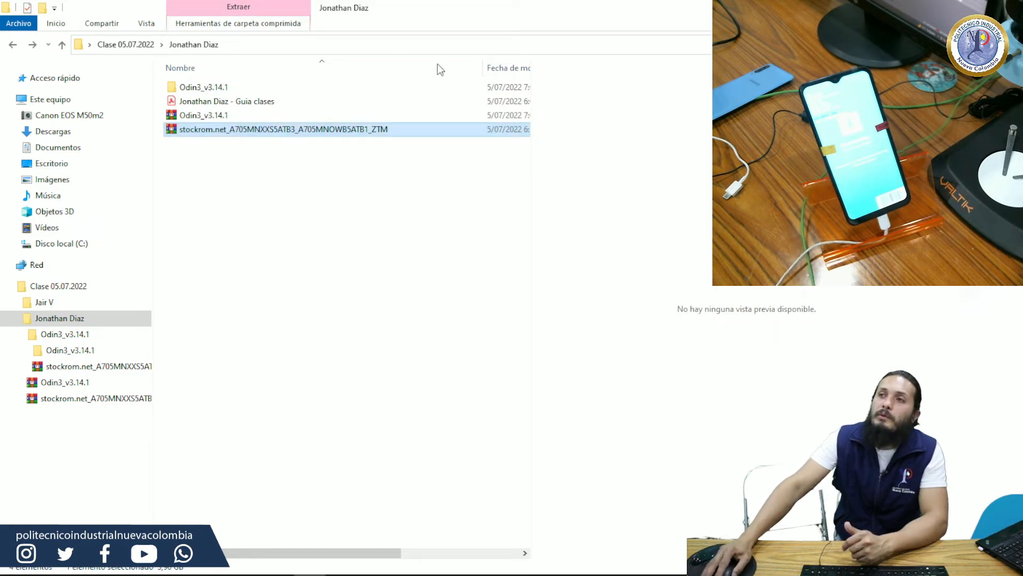
pyautogui.rightClick(277, 131)
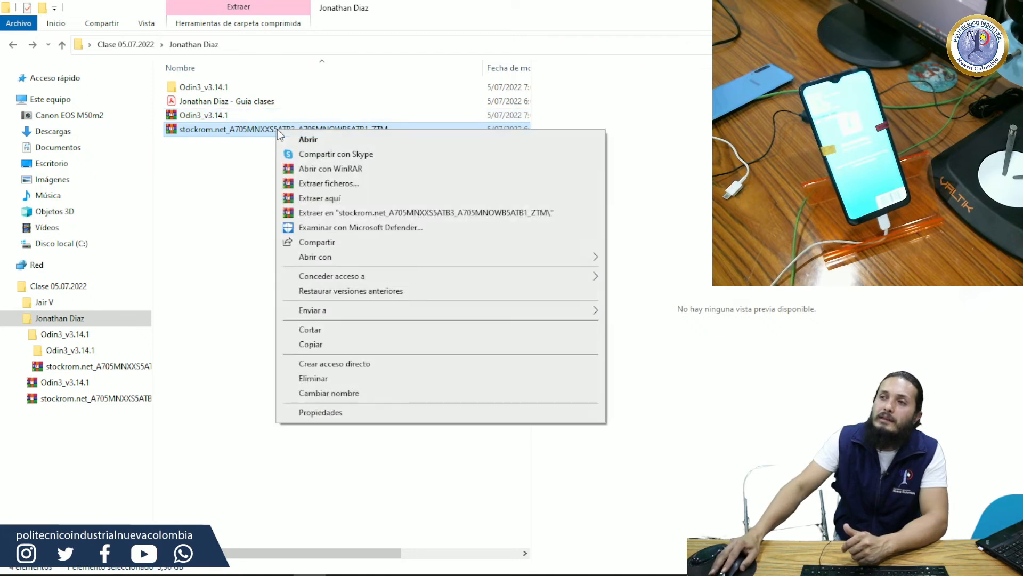
pyautogui.click(366, 214)
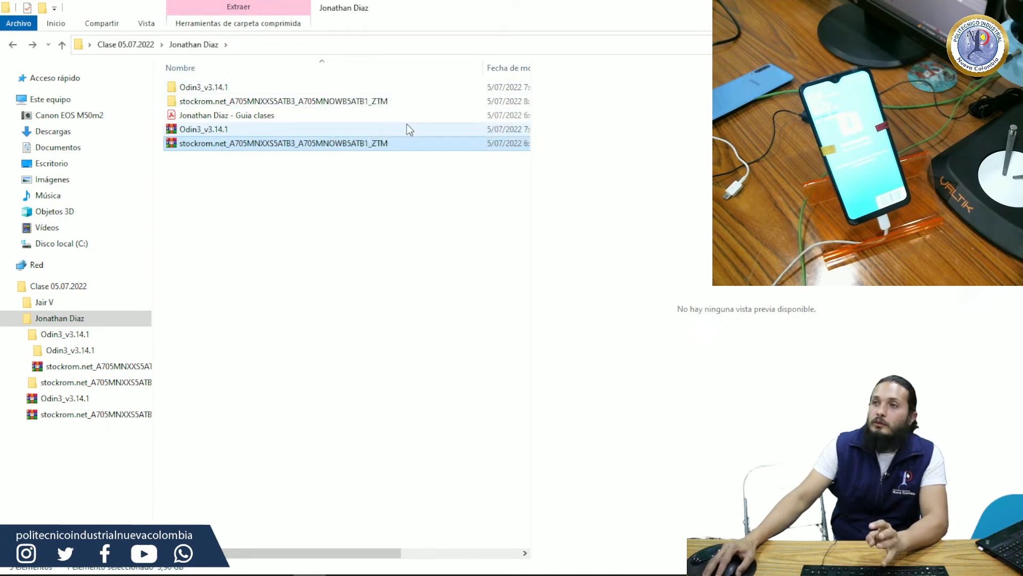
# Step: Open the extracted stockrom.net folder and look inside its Instalação - Leia Antes - Stockrom.net subfolder before going back
pyautogui.doubleClick(225, 102)
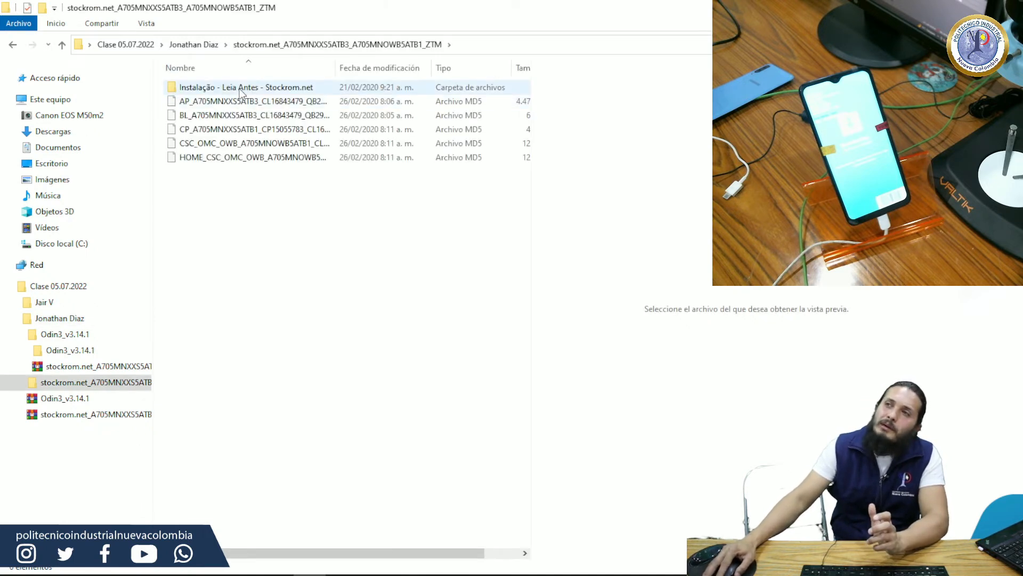
pyautogui.doubleClick(240, 88)
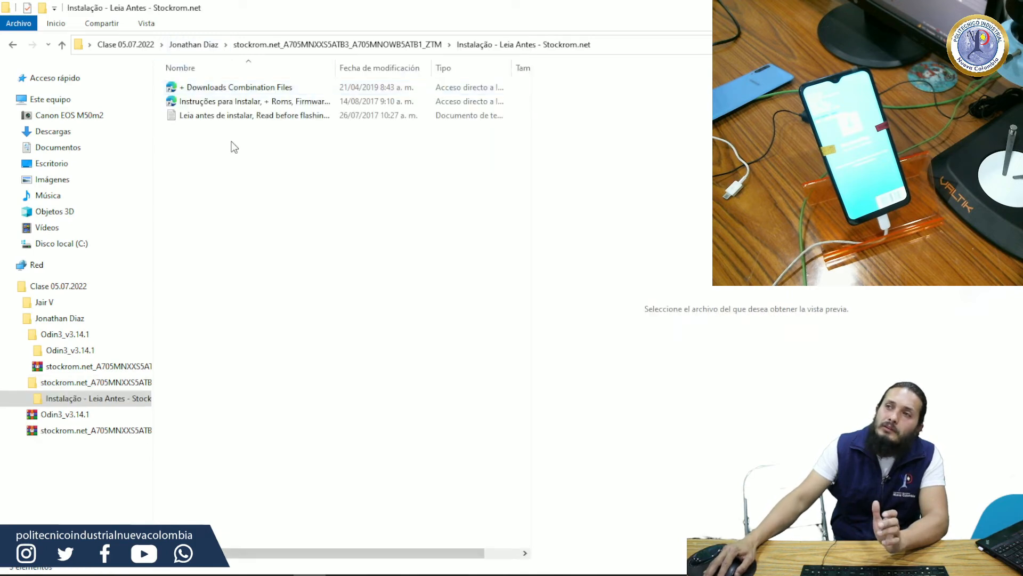
pyautogui.click(17, 42)
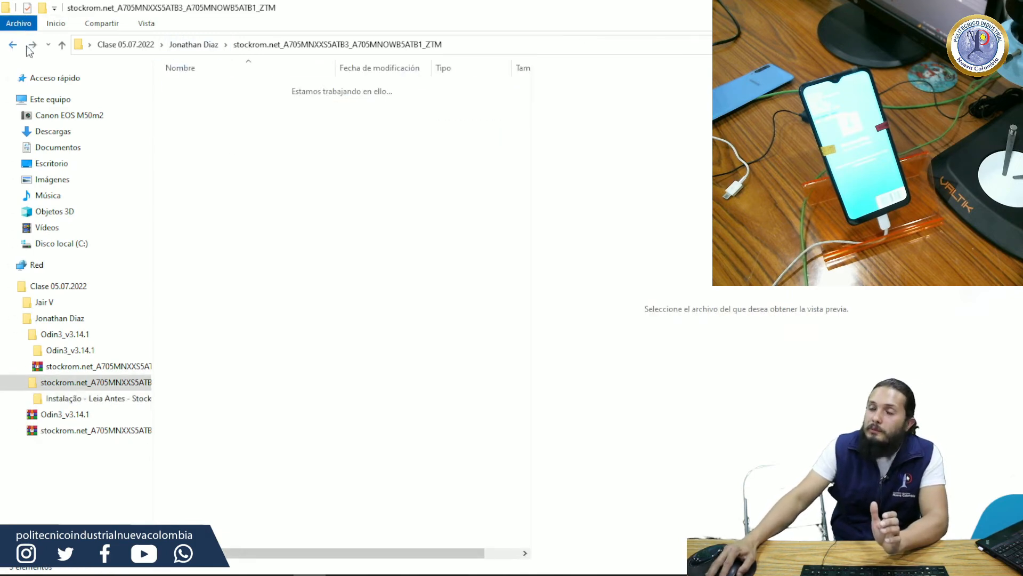
# Step: Examine the extracted AP, BL, CP, CSC and HOME_CSC MD5 firmware files one by one
pyautogui.click(220, 107)
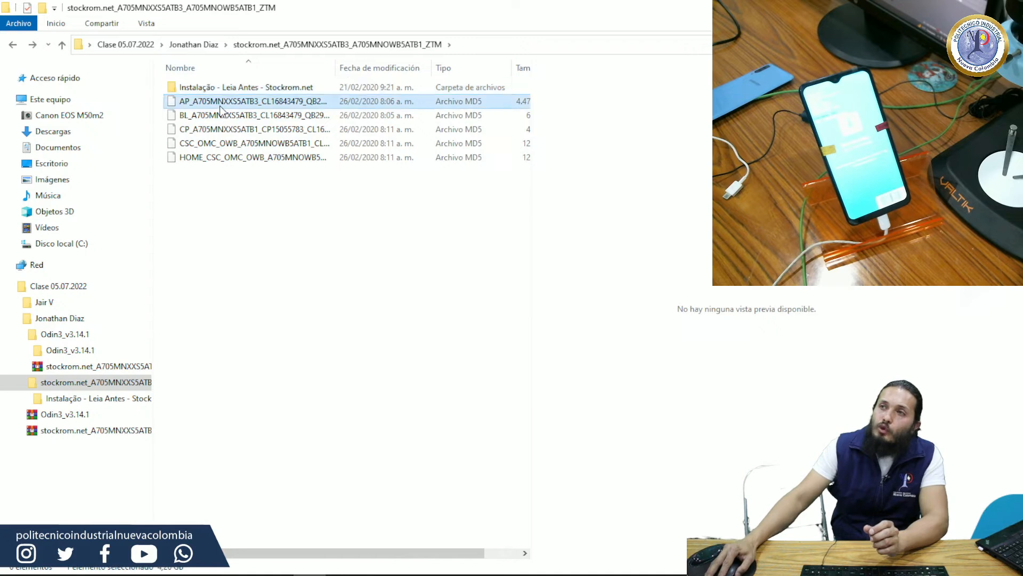
pyautogui.click(214, 118)
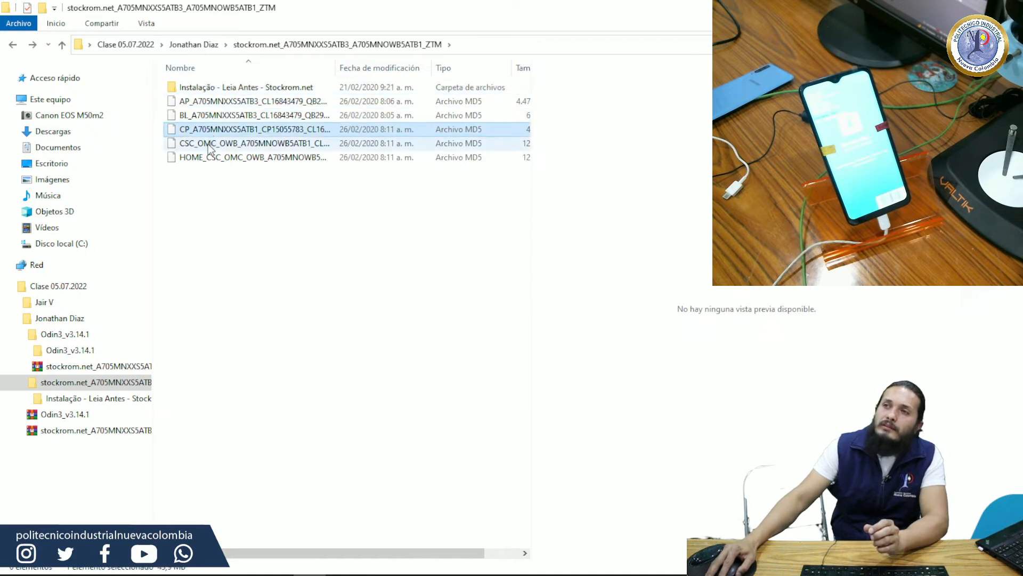
pyautogui.click(209, 143)
pyautogui.click(206, 159)
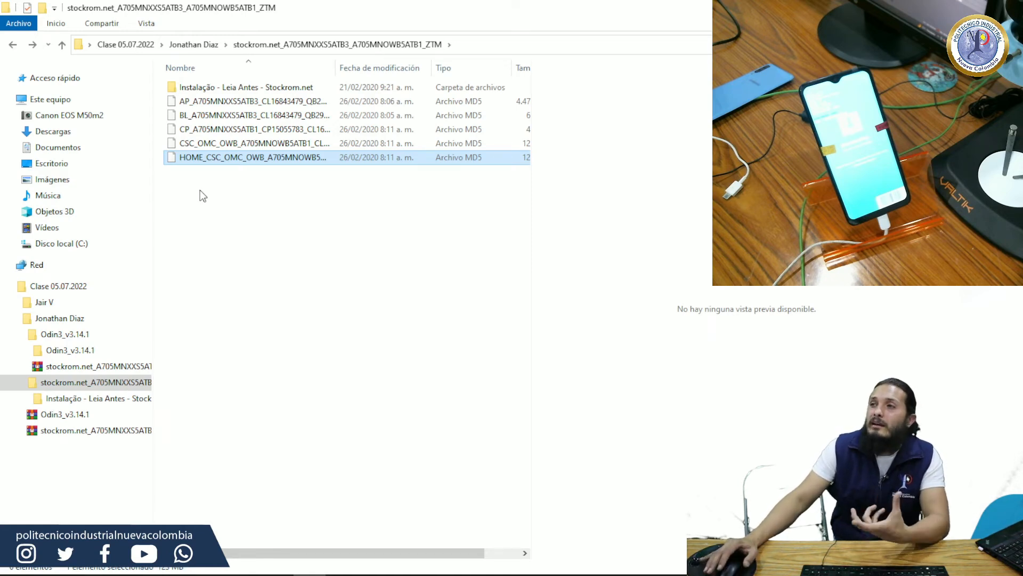
pyautogui.click(192, 146)
pyautogui.click(203, 158)
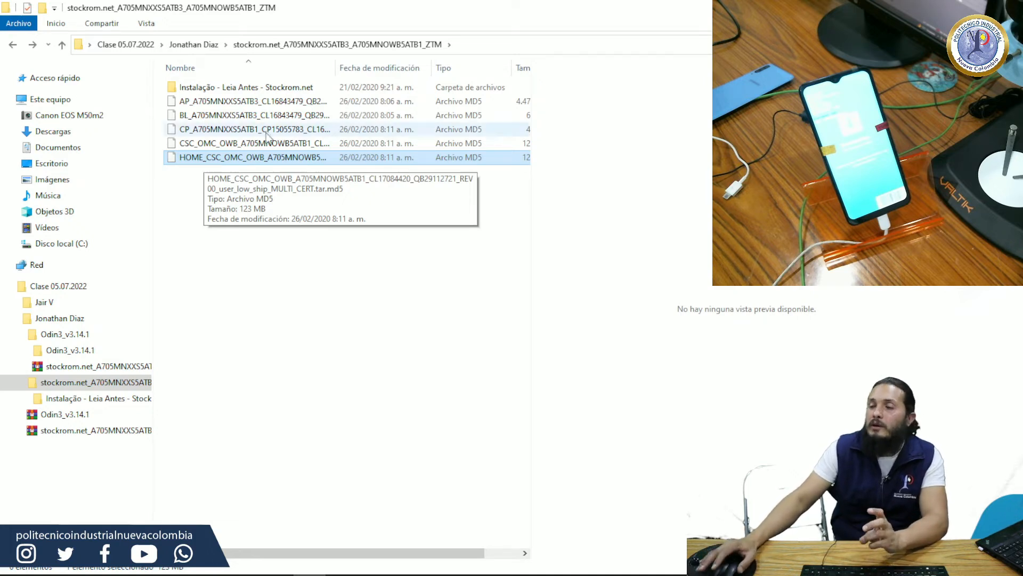
pyautogui.click(181, 119)
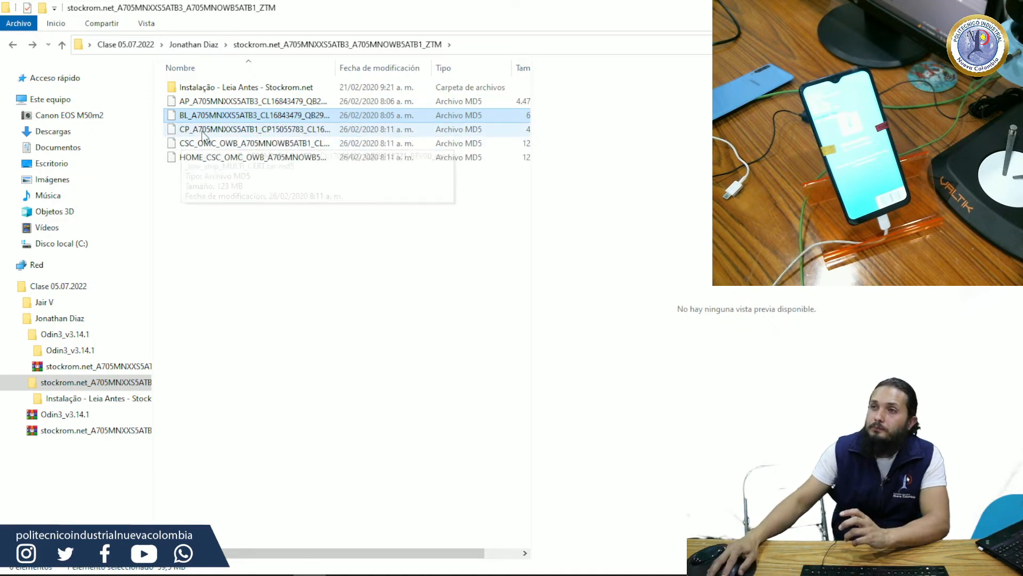
pyautogui.click(187, 100)
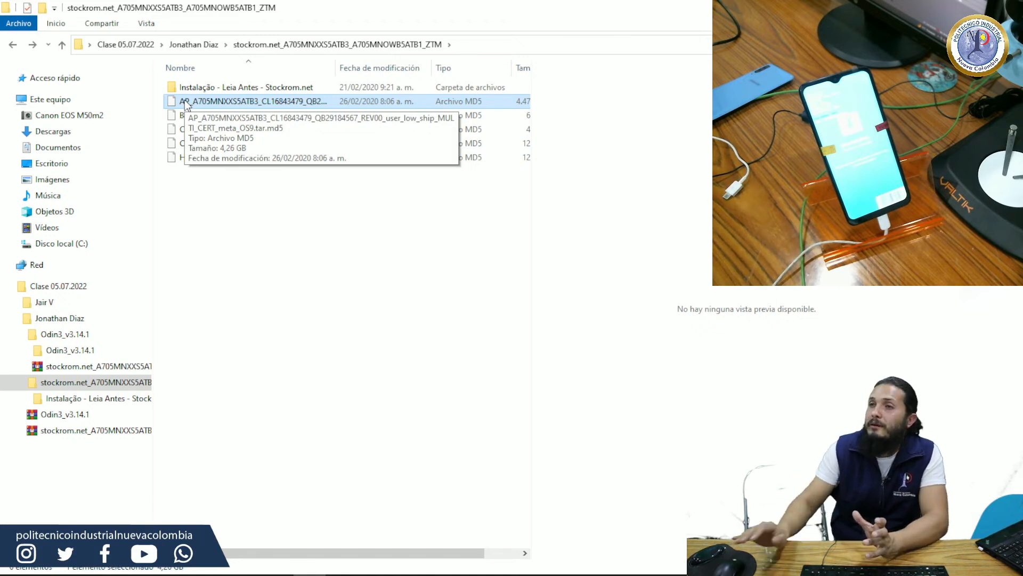
pyautogui.click(195, 175)
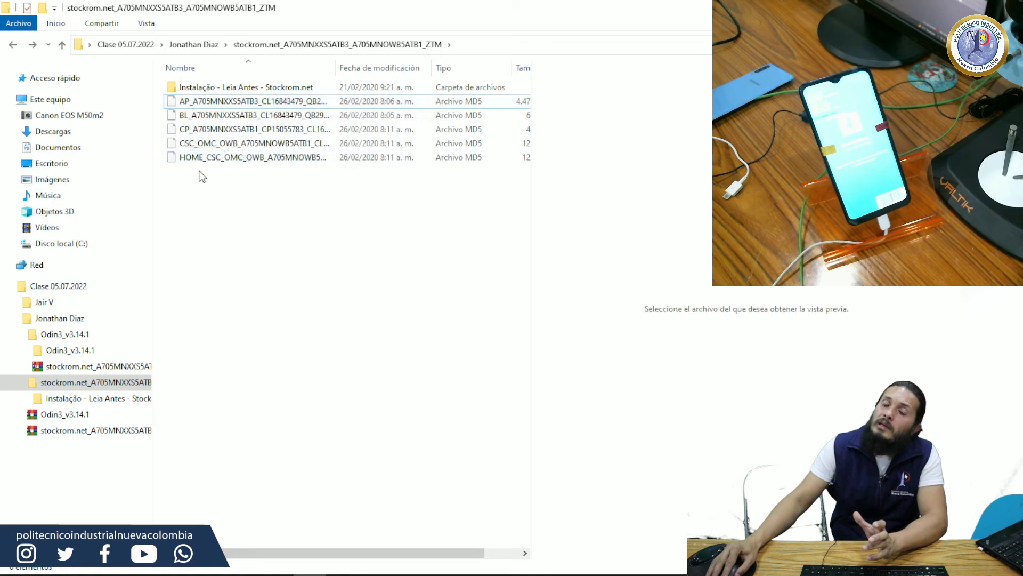
pyautogui.click(186, 136)
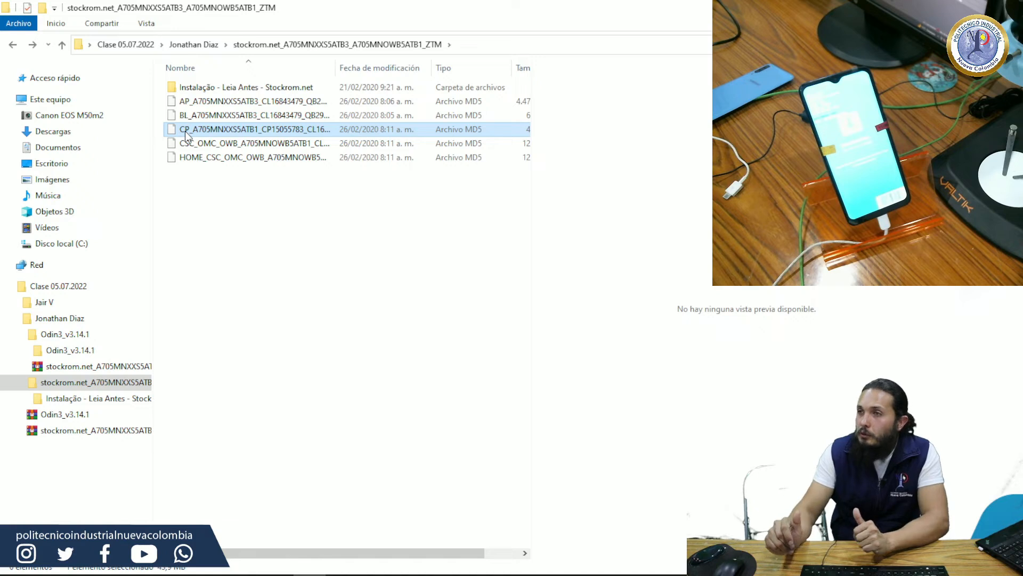
pyautogui.click(184, 146)
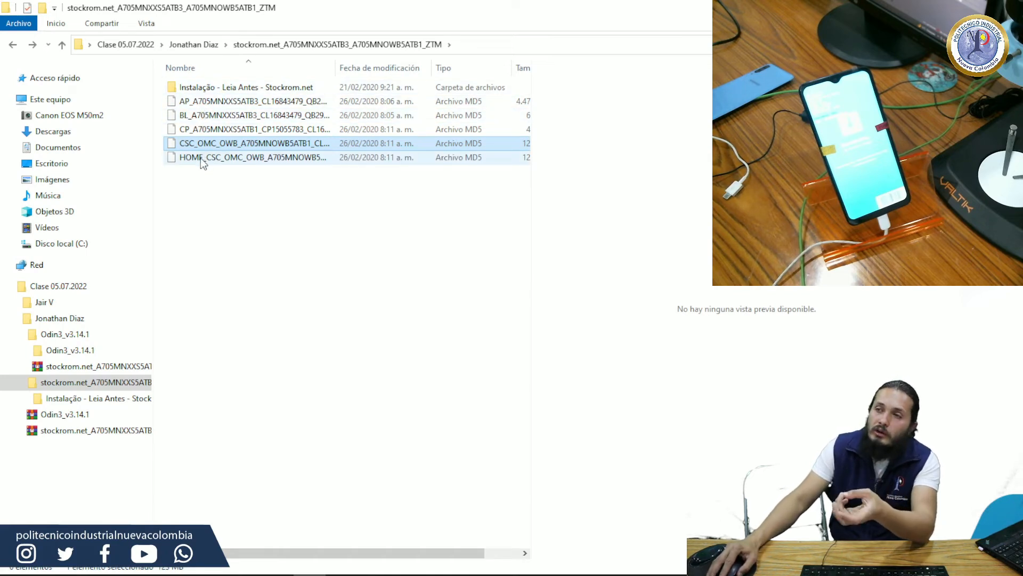
pyautogui.click(169, 216)
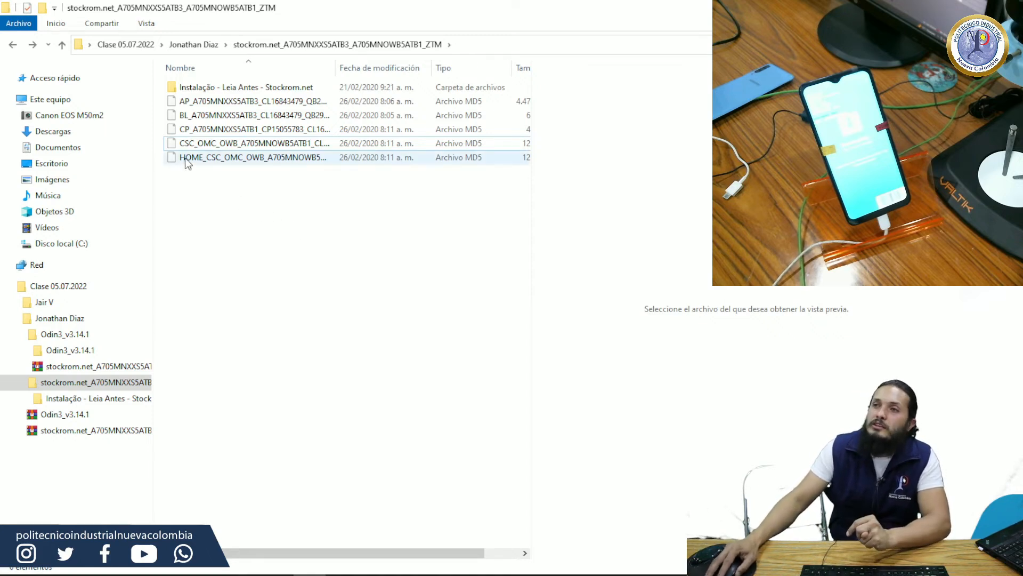
# Step: Copy the CSC_OMC_OWB MD5 file from the extracted stockrom.net folder into the student's folder
pyautogui.click(192, 143)
pyautogui.rightClick(192, 143)
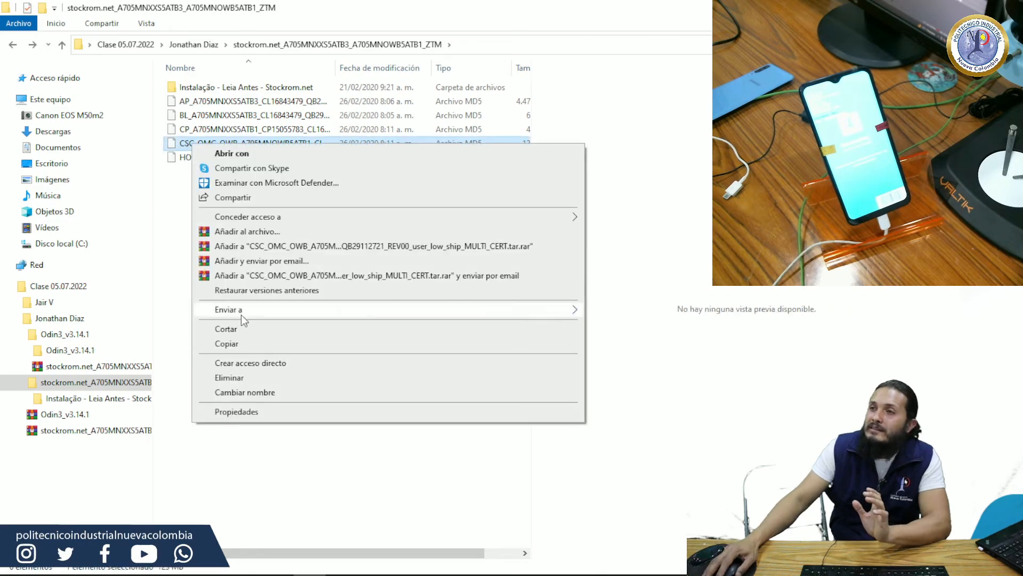
pyautogui.click(227, 344)
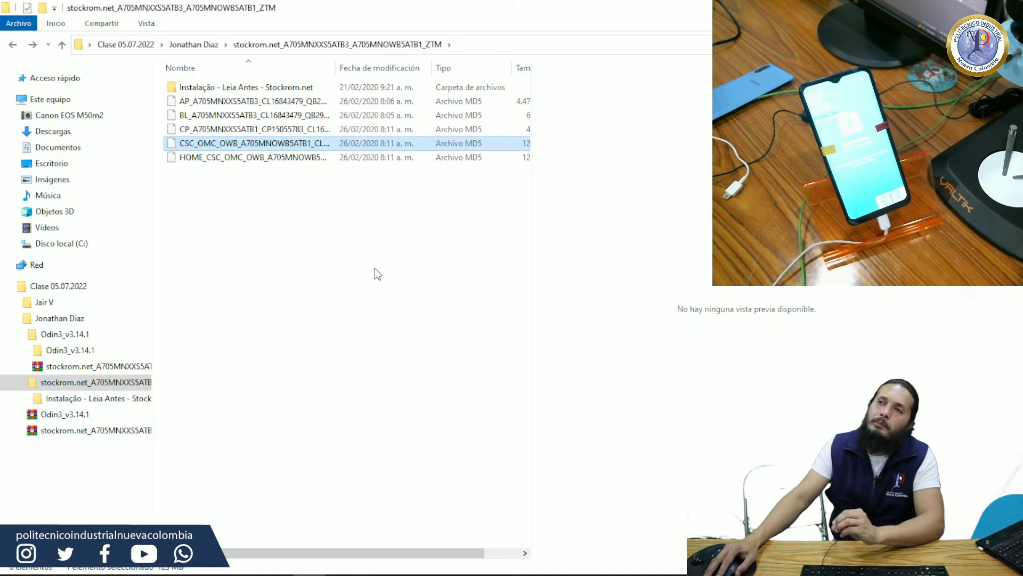
pyautogui.click(13, 44)
pyautogui.rightClick(184, 182)
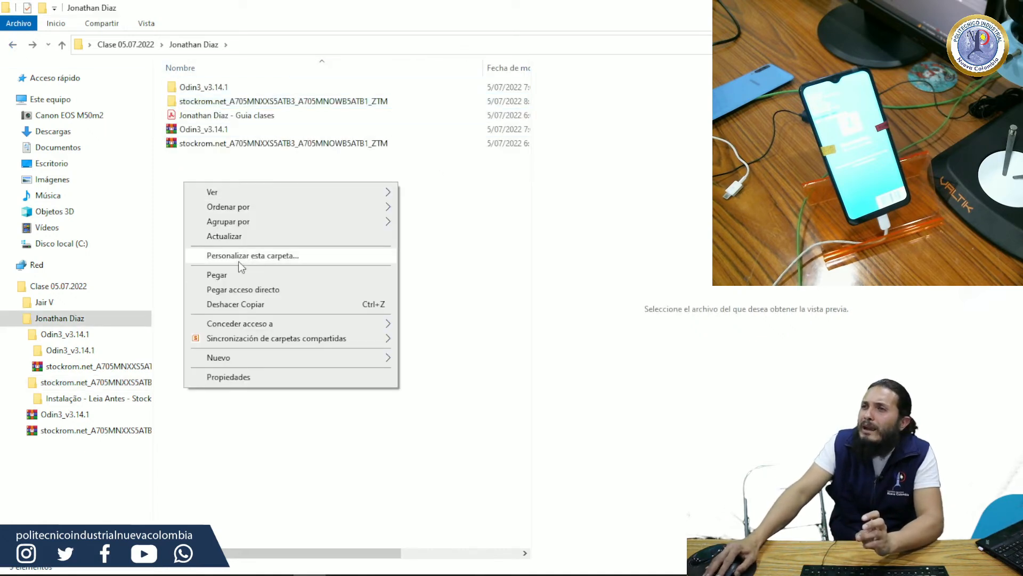
pyautogui.click(242, 276)
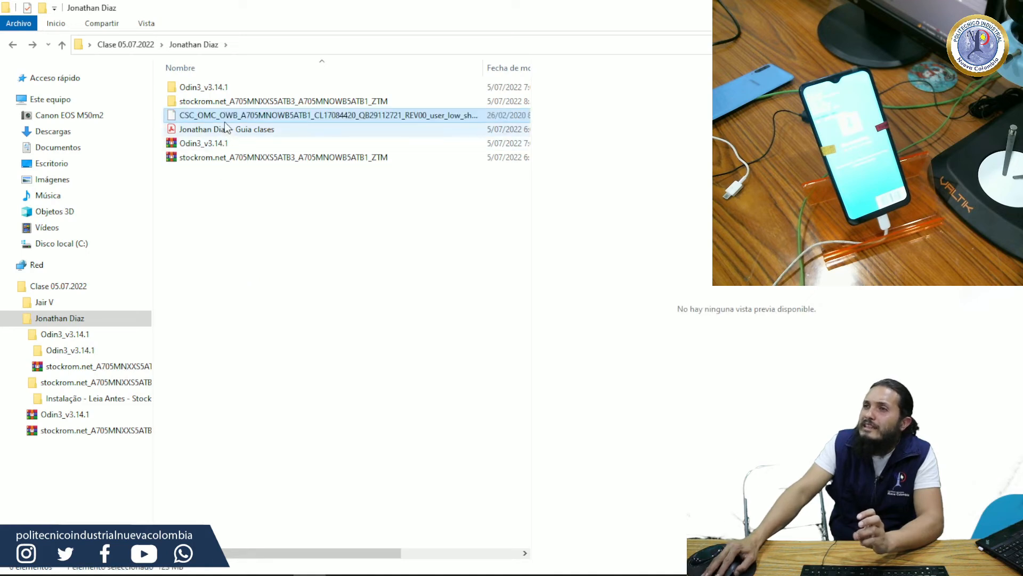
# Step: Look inside the extracted stockrom.net folder and return to the student's folder
pyautogui.click(230, 100)
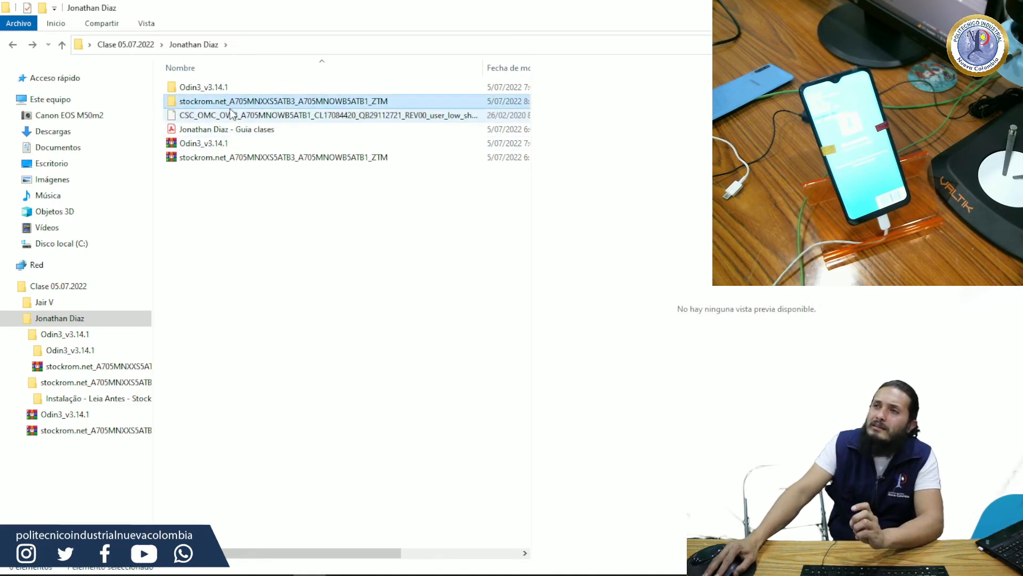
pyautogui.doubleClick(230, 102)
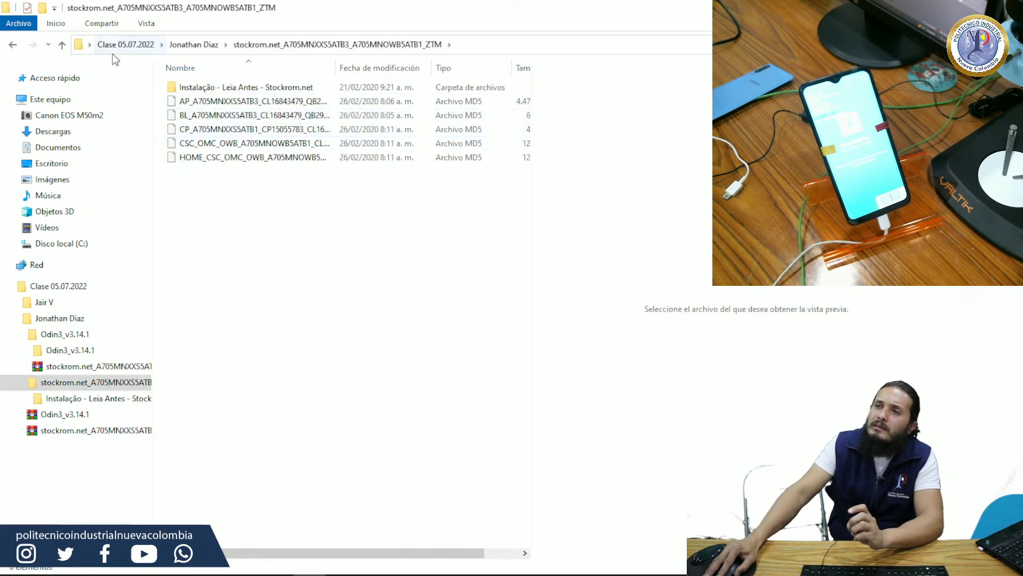
pyautogui.click(12, 44)
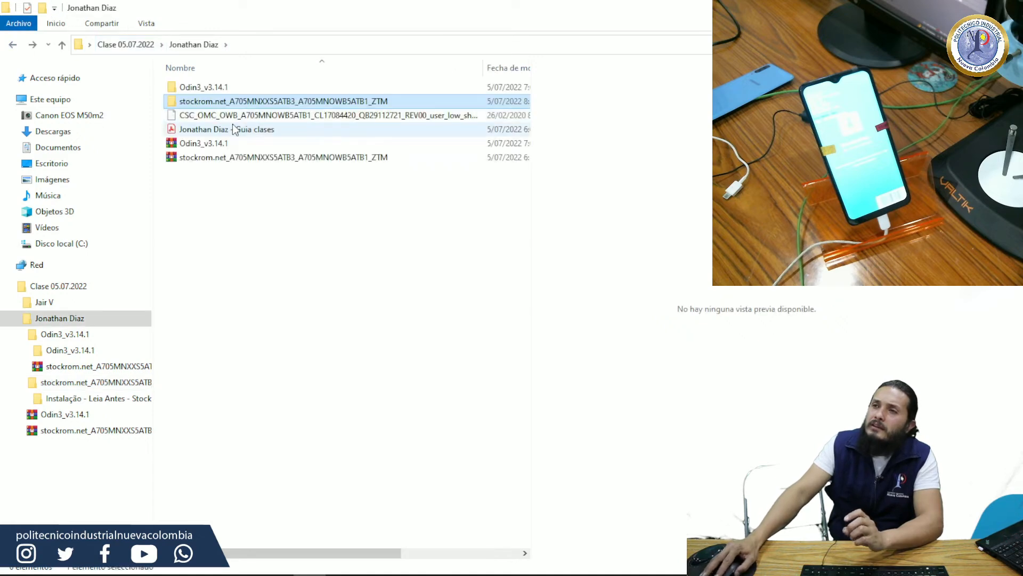
# Step: Rename the copied CSC_OMC_OWB file in the student's folder so that its extension is .rar, accepting the extension change
pyautogui.click(232, 118)
pyautogui.rightClick(232, 122)
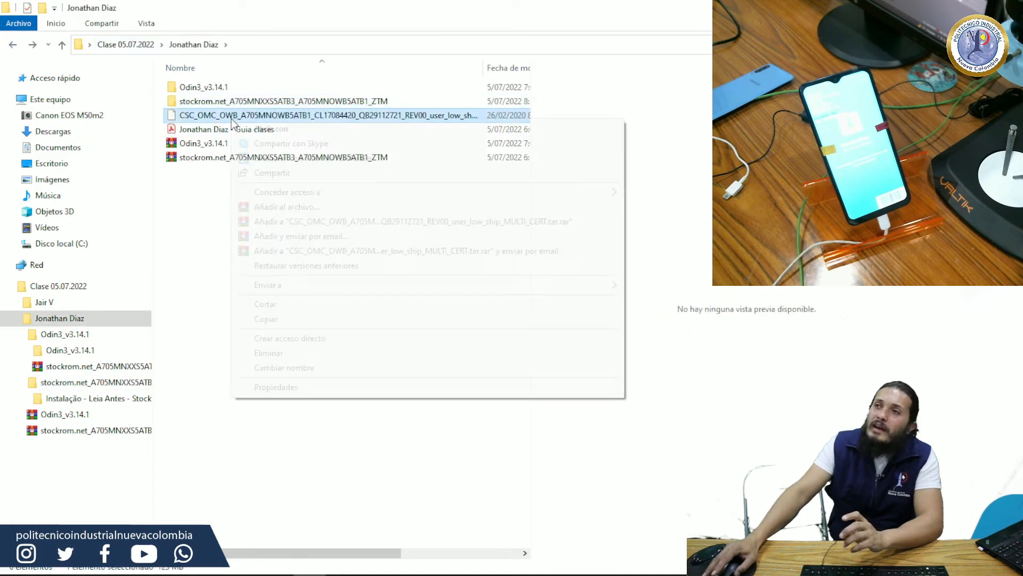
pyautogui.click(271, 366)
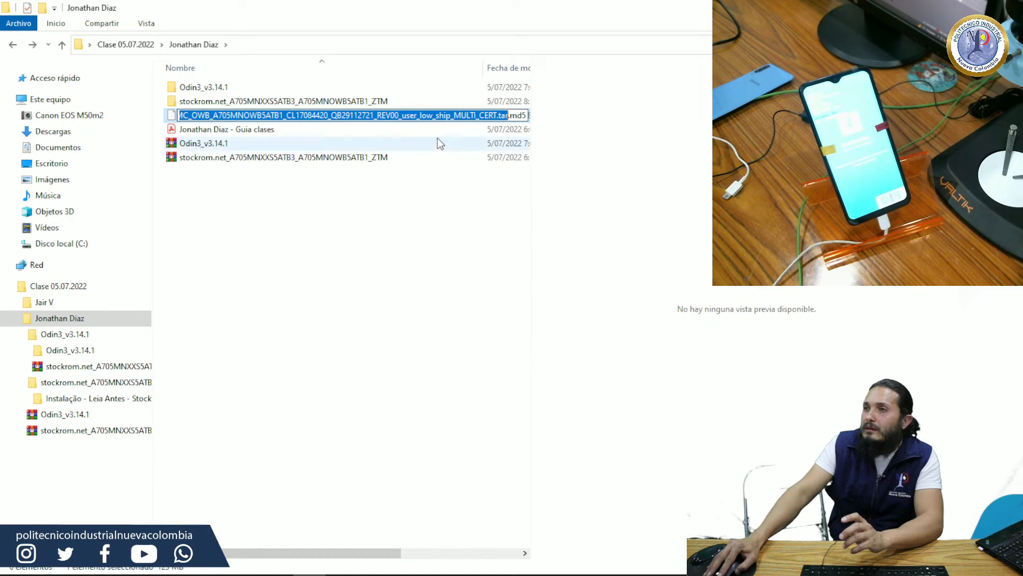
pyautogui.click(517, 115)
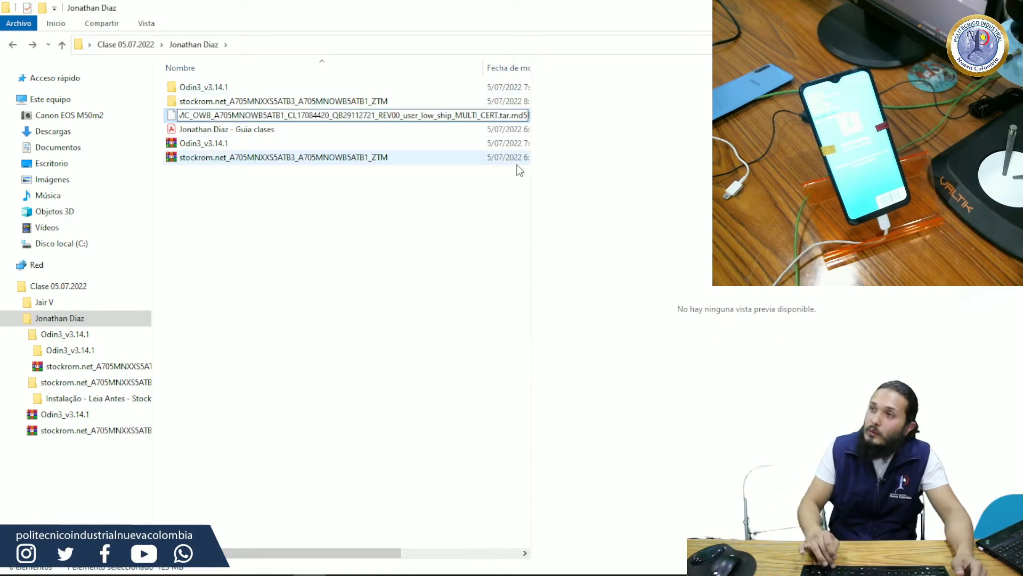
pyautogui.press('BackSpace')
pyautogui.press('BackSpace')
pyautogui.press('BackSpace')
pyautogui.press('BackSpace')
pyautogui.press('BackSpace')
pyautogui.press('BackSpace')
pyautogui.press('BackSpace')
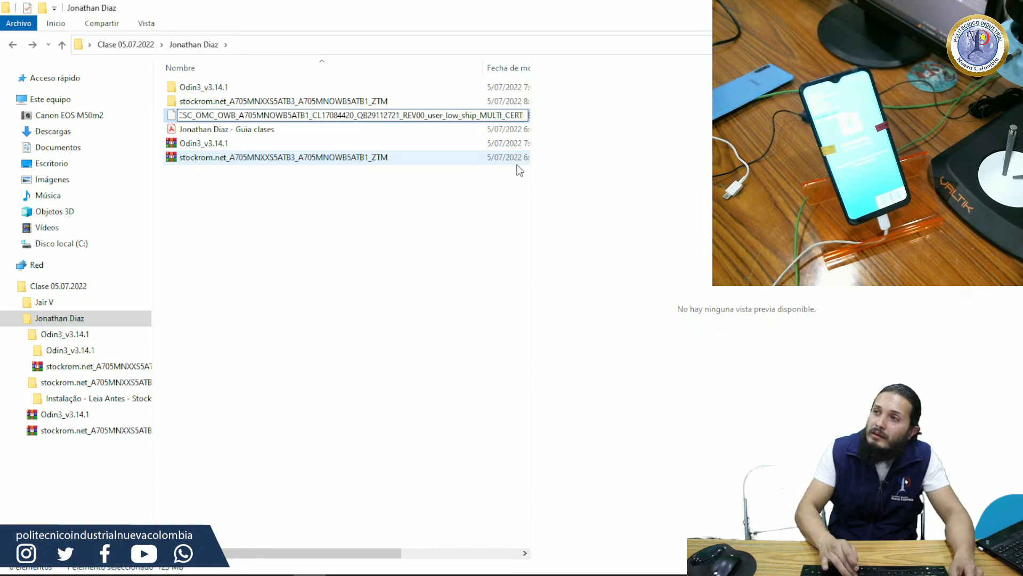
pyautogui.write('rar')
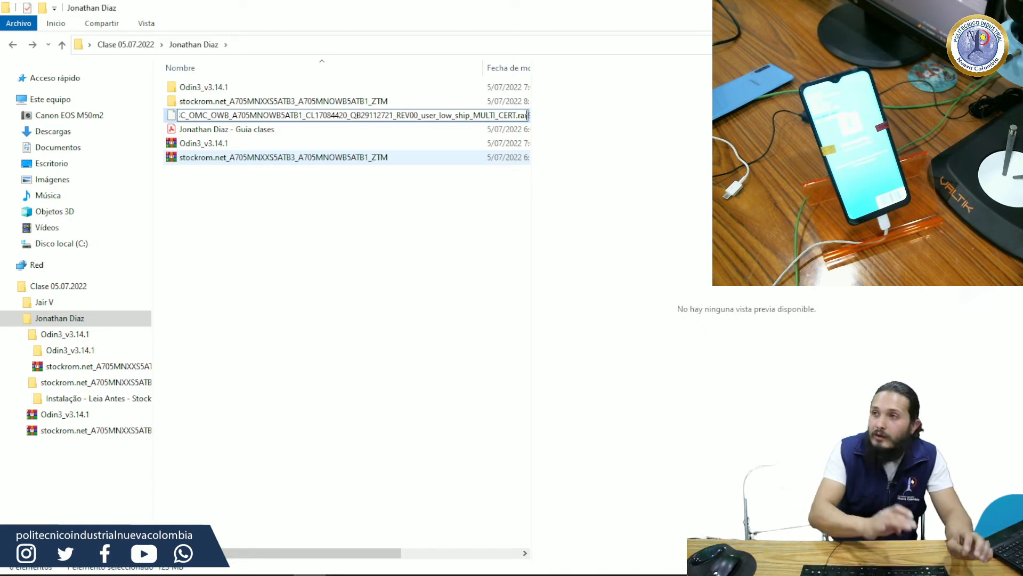
pyautogui.click(520, 171)
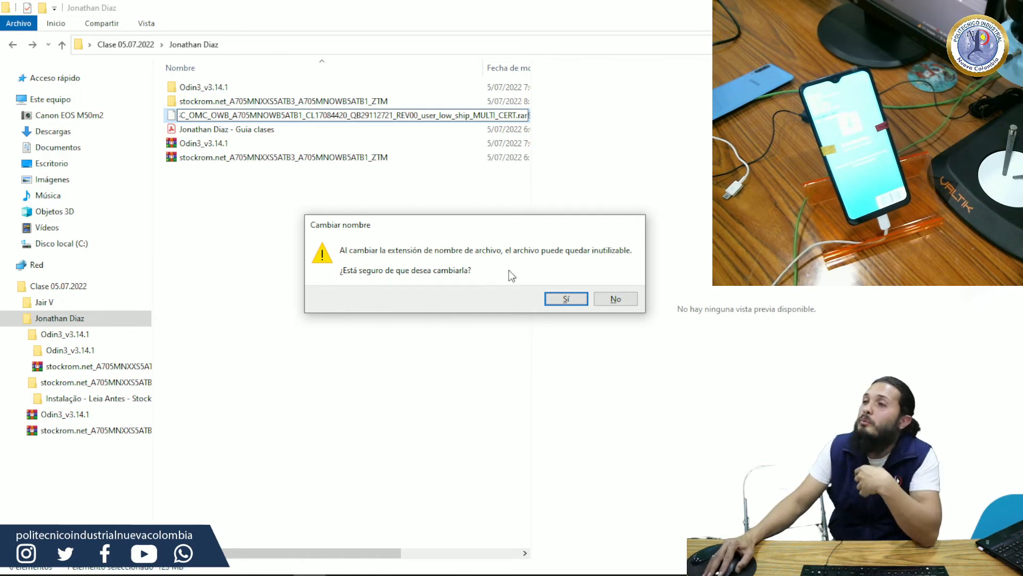
pyautogui.click(551, 302)
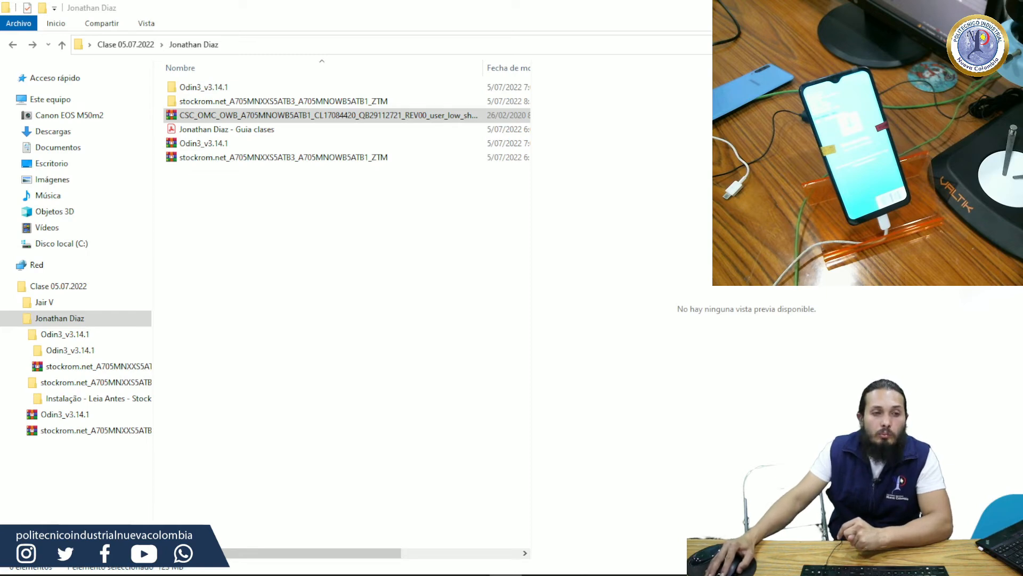
# Step: Extract A70Q_EUR_OPEN.pit from the renamed CSC archive into the stockrom.net folder, check that folder's contents and go back
pyautogui.moveTo(125, 30); pyautogui.dragTo(237, 104)
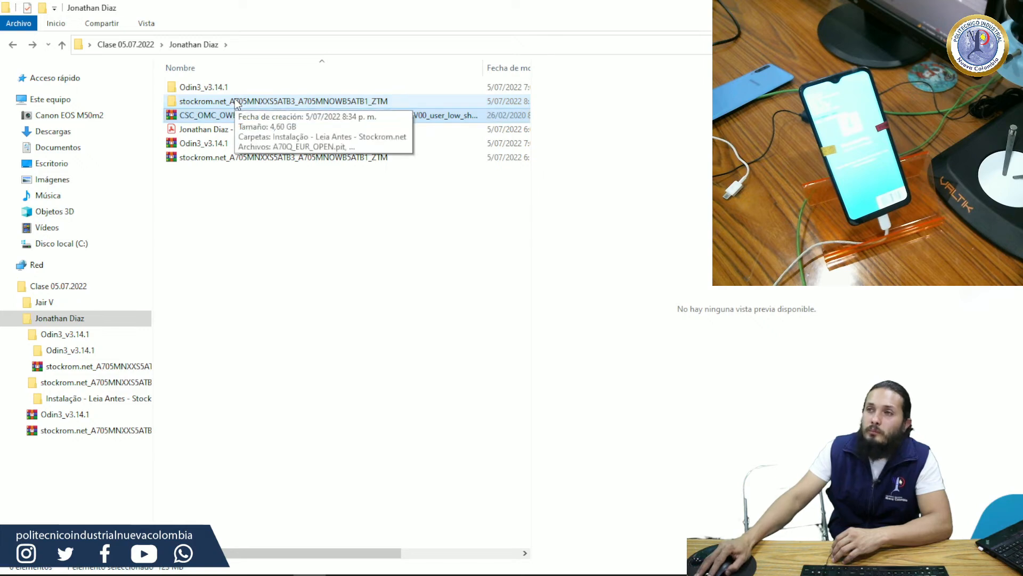
pyautogui.doubleClick(237, 101)
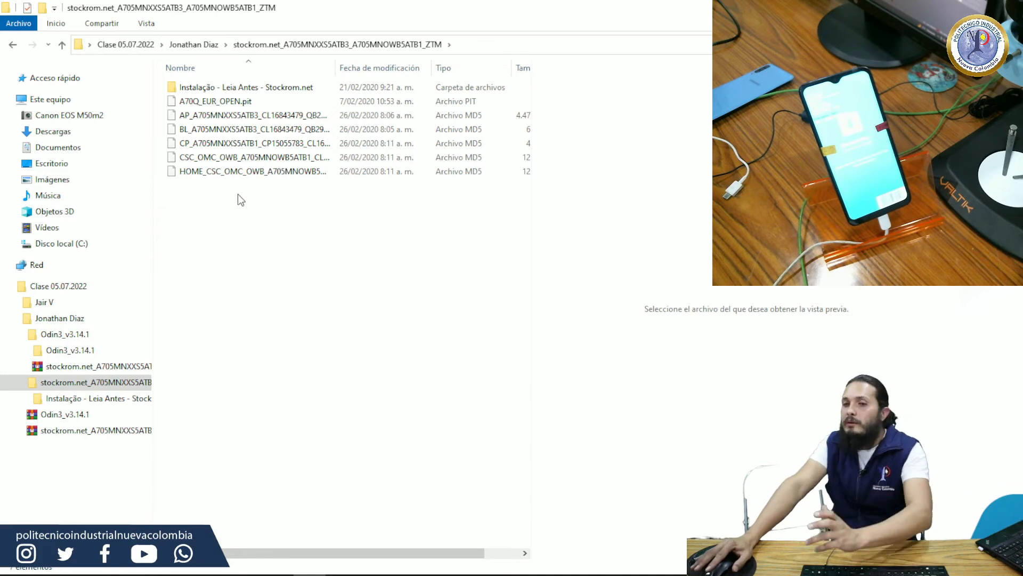
pyautogui.click(12, 45)
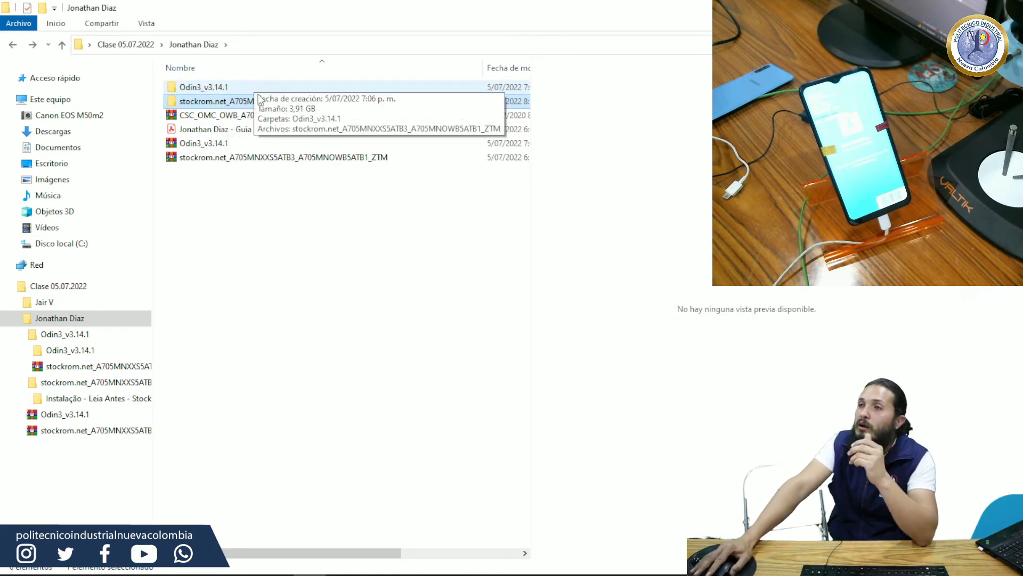
# Step: Open the nested Odin3_v3.14.1 folders and launch the Odin3 v3.14.1 application
pyautogui.click(233, 85)
pyautogui.click(230, 85)
pyautogui.doubleClick(343, 87)
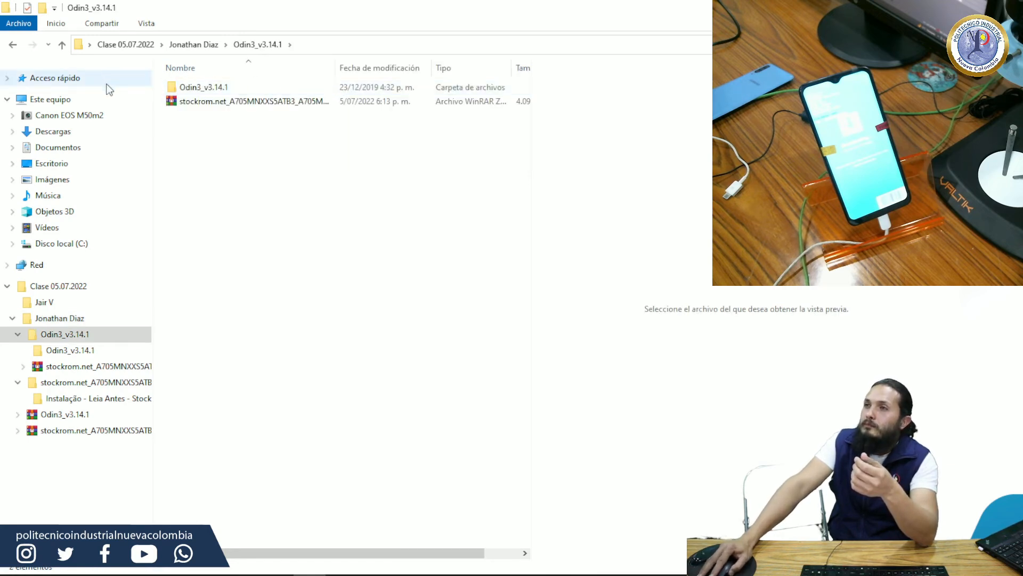
pyautogui.doubleClick(200, 89)
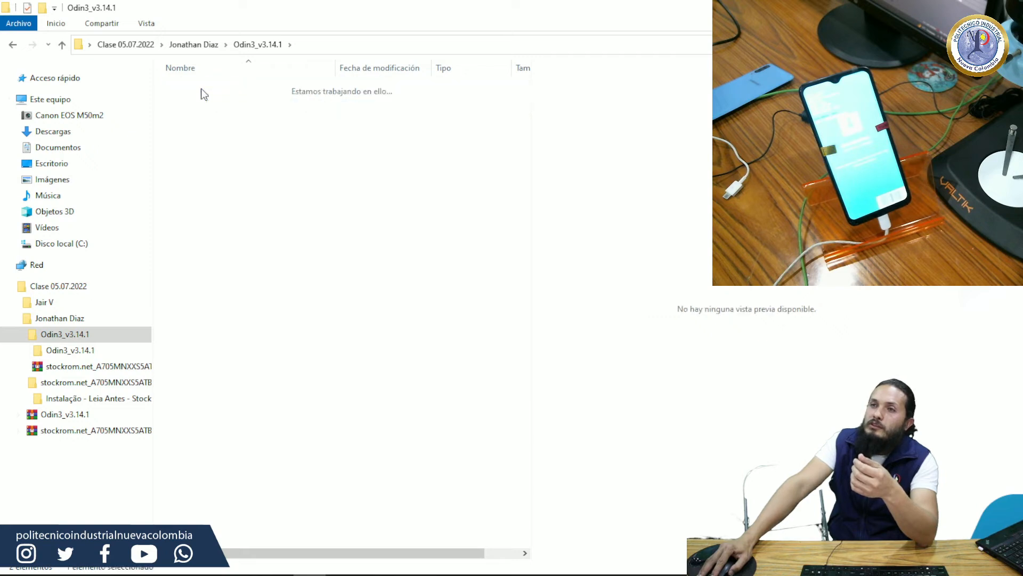
pyautogui.doubleClick(200, 104)
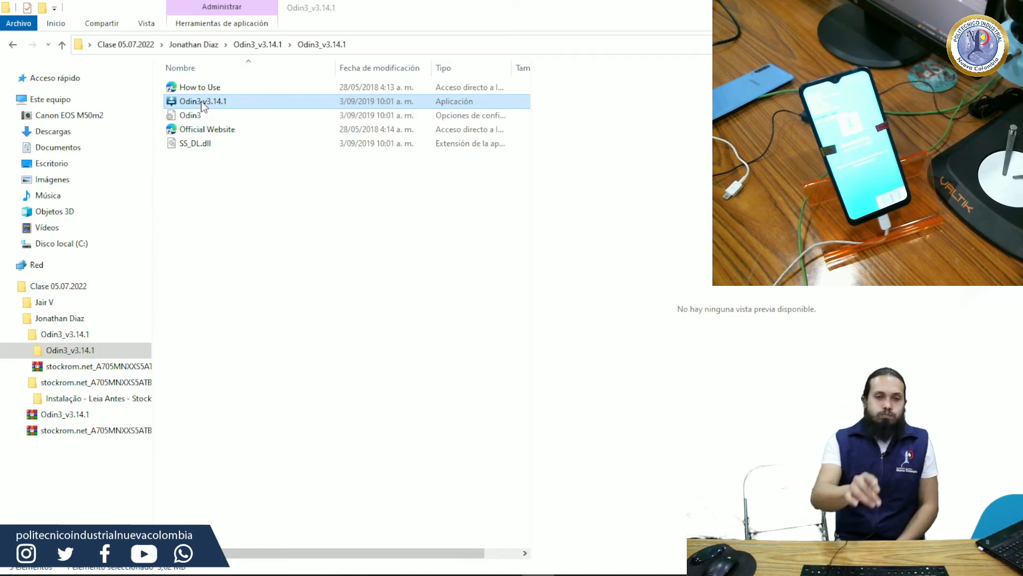
pyautogui.doubleClick(201, 101)
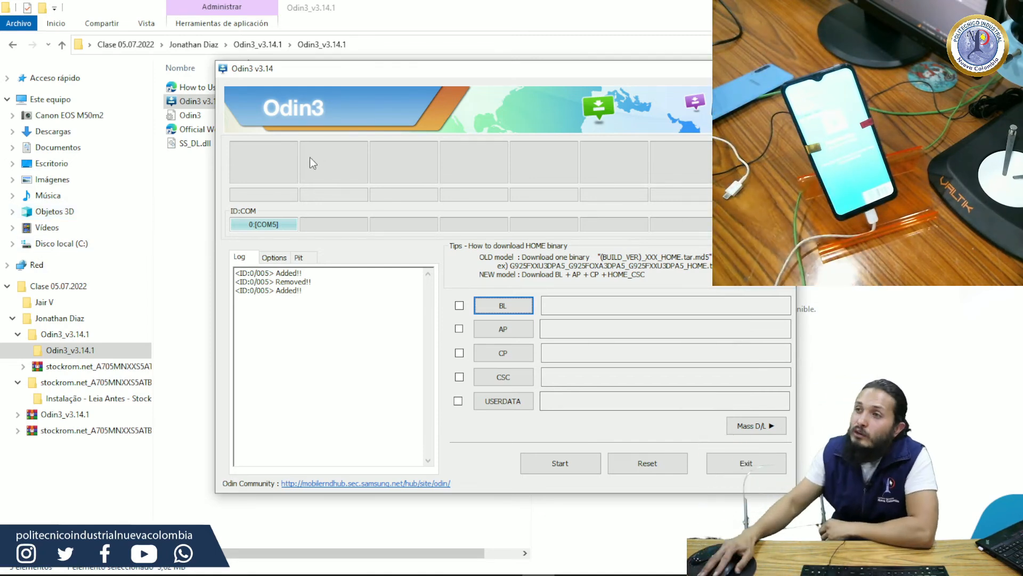
# Step: Examine the device connection entries in the Odin3 log
pyautogui.moveTo(313, 291); pyautogui.dragTo(236, 293)
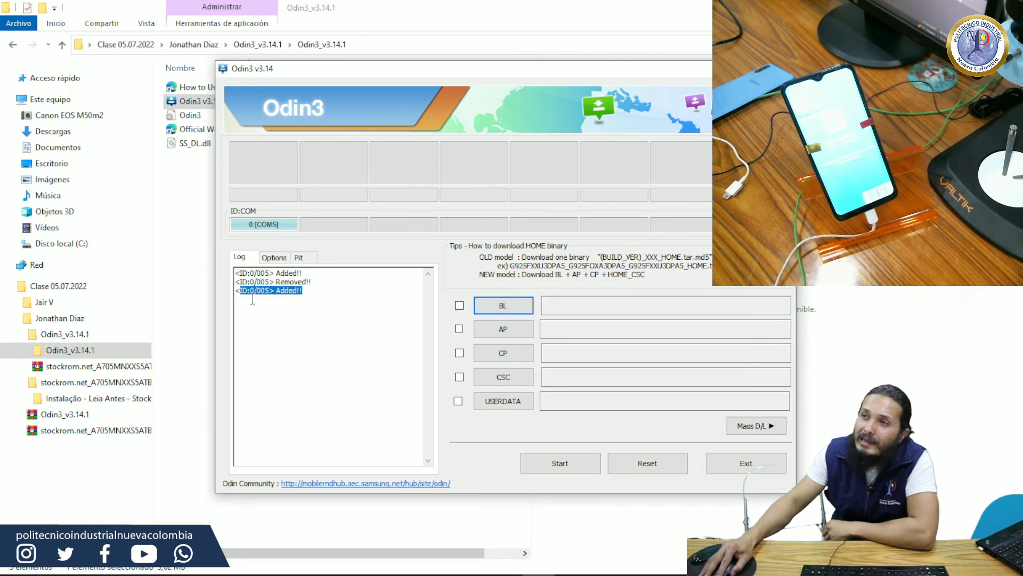
pyautogui.click(266, 312)
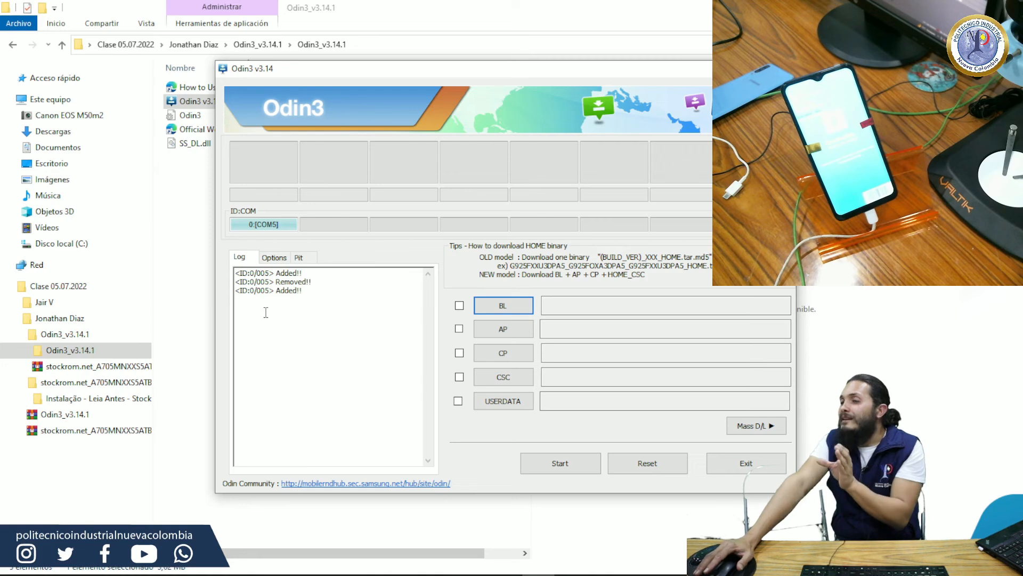
pyautogui.hotkey('ctrl', 'a')
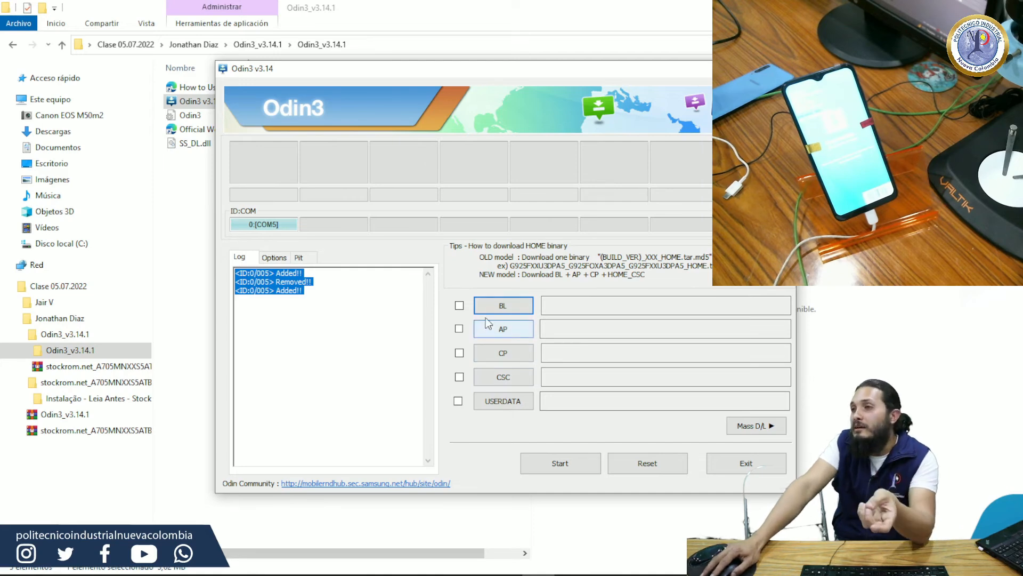
# Step: Start choosing the BL firmware file in Odin3 and browse to the Descargas folder
pyautogui.click(495, 307)
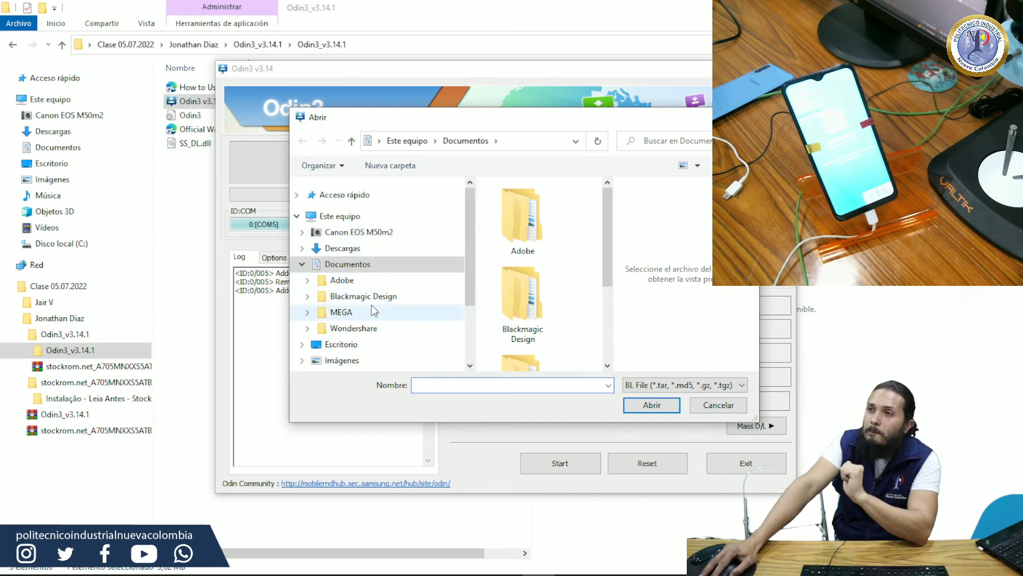
pyautogui.click(351, 248)
pyautogui.moveTo(470, 218)
pyautogui.mouseDown()
pyautogui.moveTo(472, 292)
pyautogui.moveTo(472, 229)
pyautogui.mouseUp()
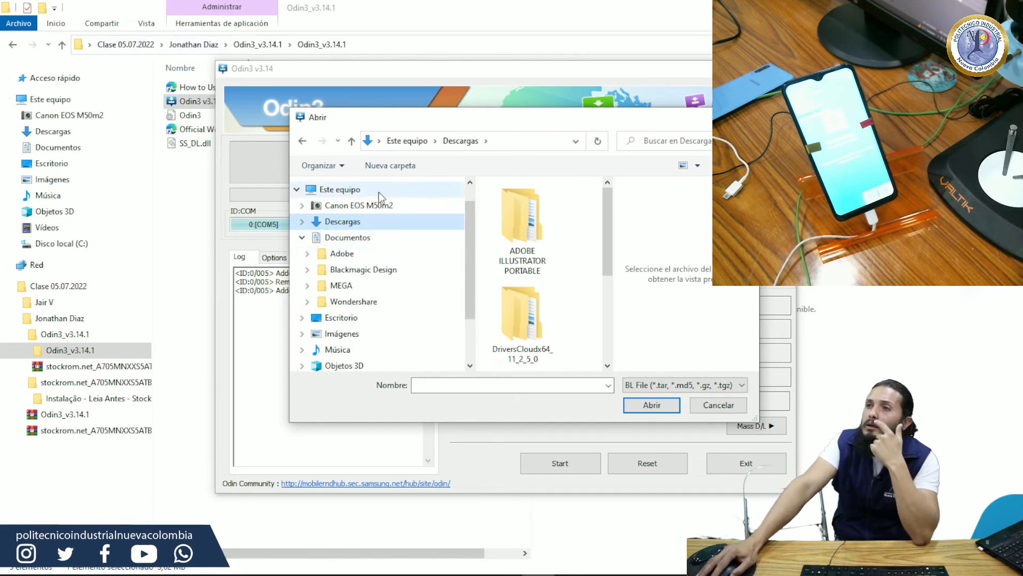
# Step: Look through Descargas for the firmware and check in File Explorer where the Clase 05.07.2022 folder is stored
pyautogui.click(89, 45)
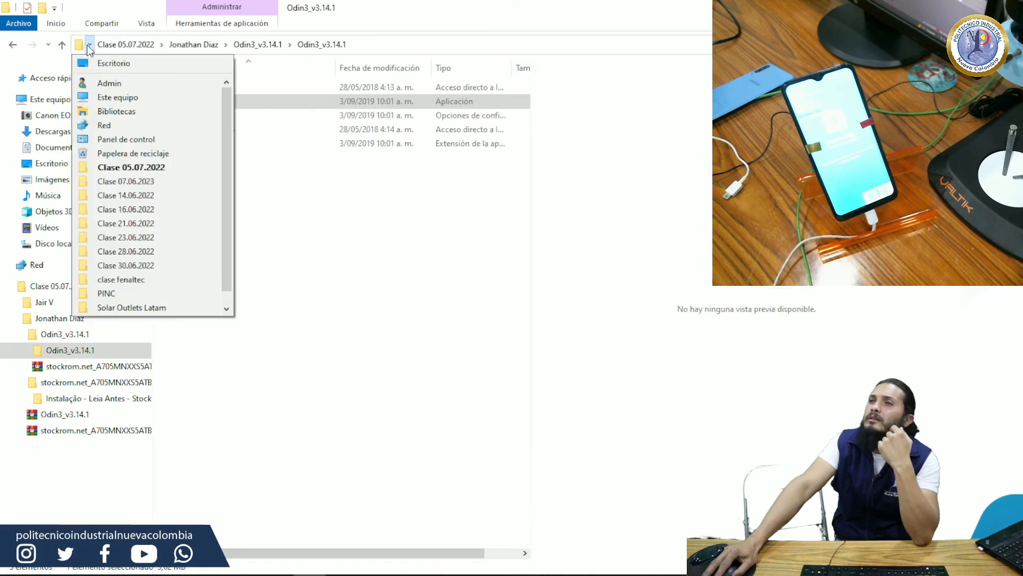
pyautogui.click(88, 45)
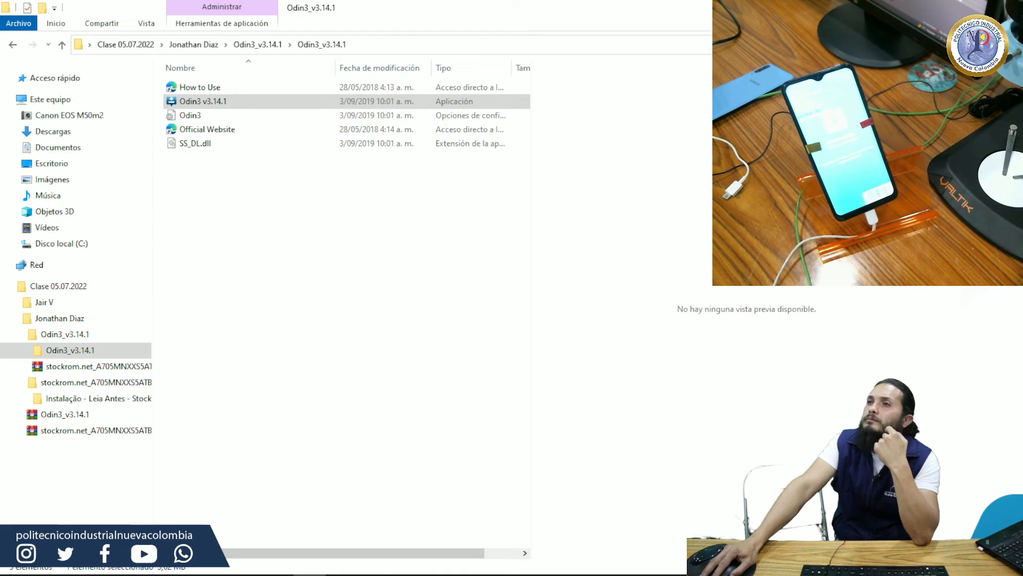
pyautogui.click(887, 7)
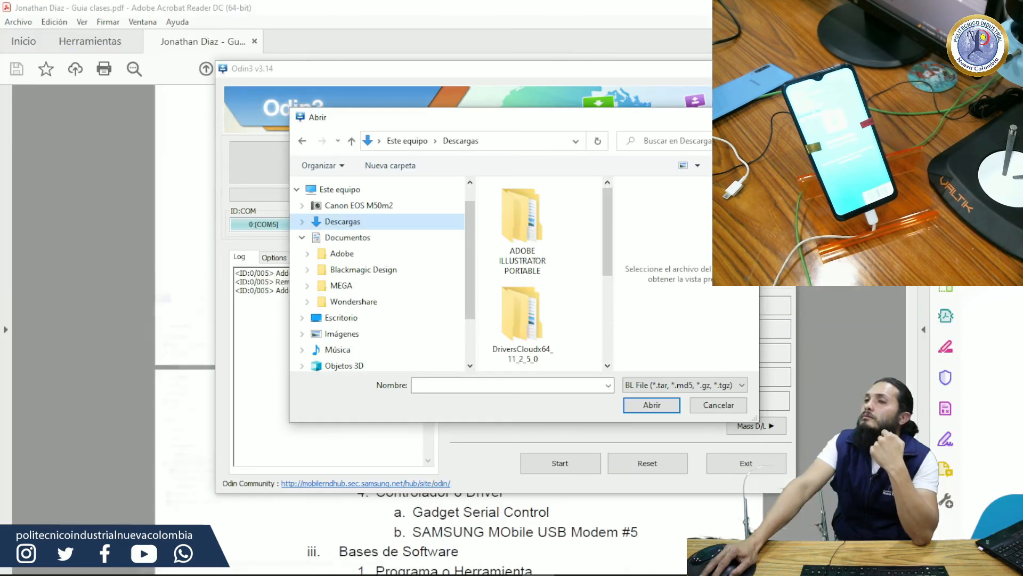
pyautogui.scroll(-2, 558, 246)
pyautogui.scroll(2, 563, 233)
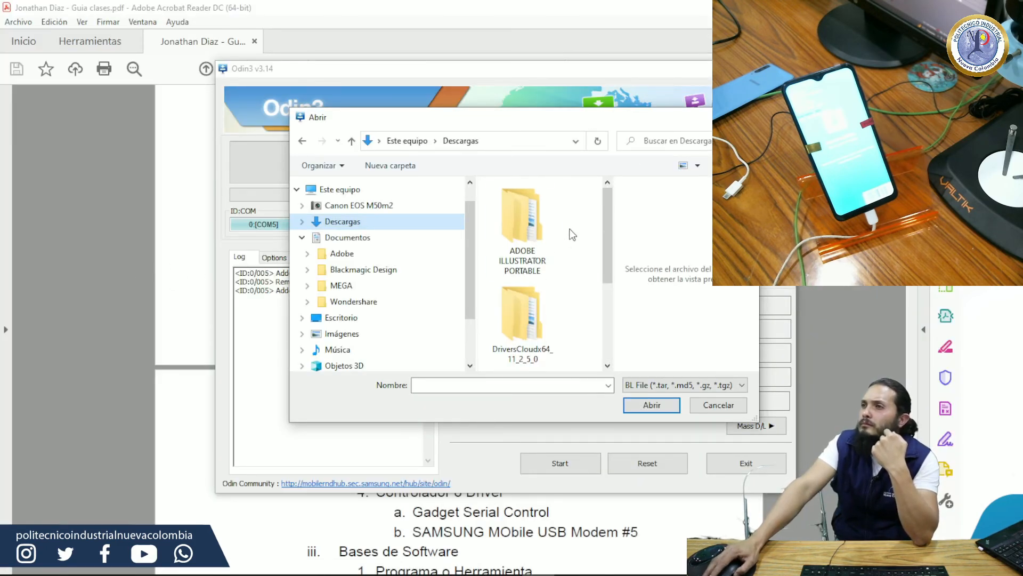
pyautogui.scroll(-1, 570, 229)
pyautogui.scroll(-1, 574, 225)
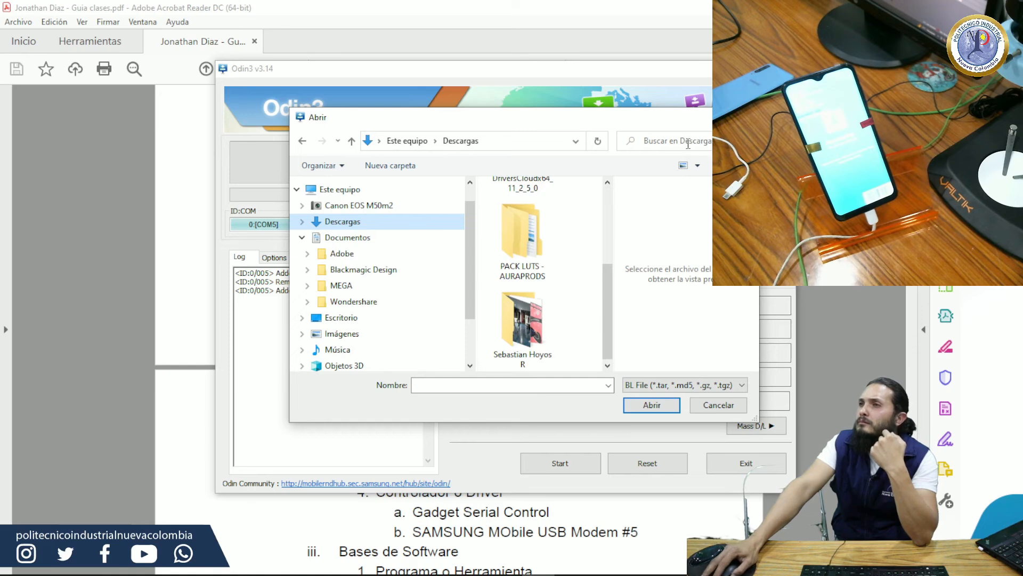
pyautogui.click(309, 574)
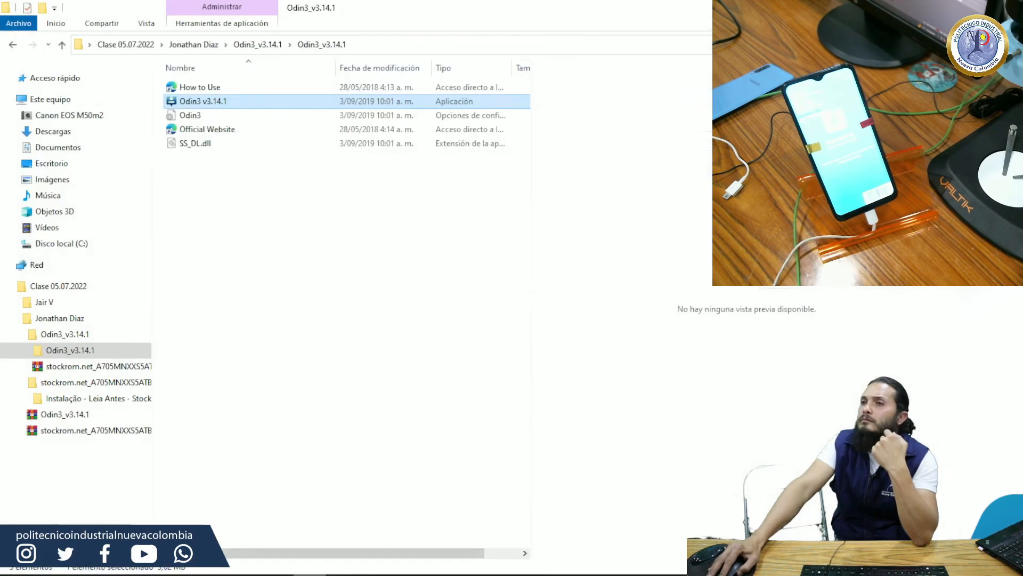
pyautogui.click(136, 45)
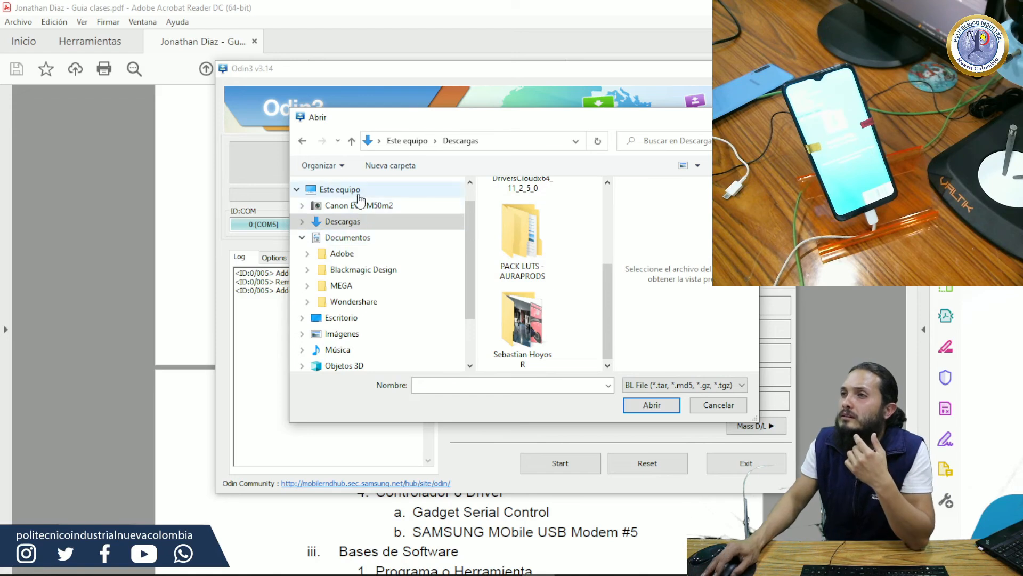
# Step: Load the BL_A705MNXXS5ATB3 firmware file as BL from the stockrom.net folder nested within Clase 05.07.2022 on the Escritorio
pyautogui.click(392, 319)
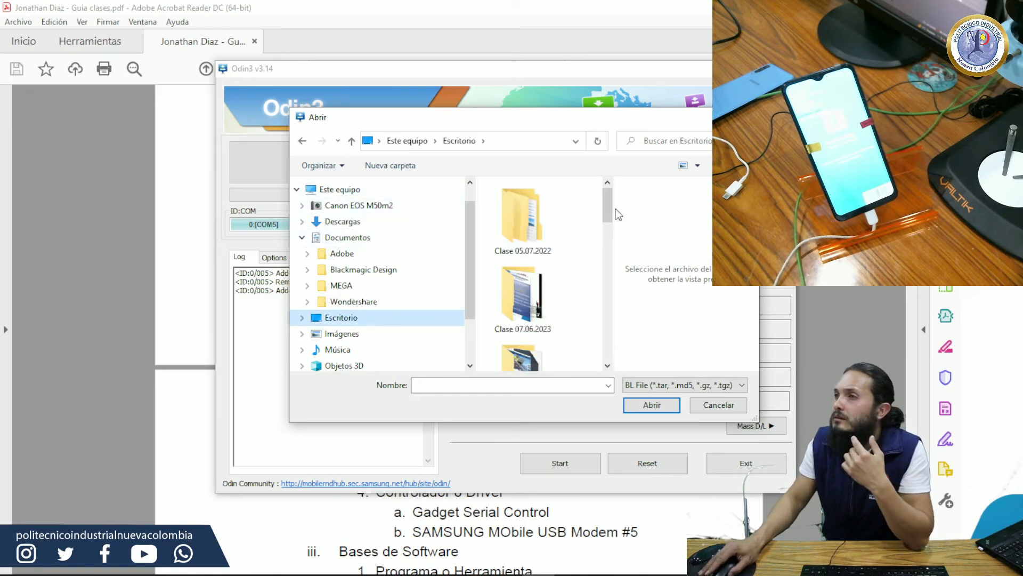
pyautogui.doubleClick(535, 219)
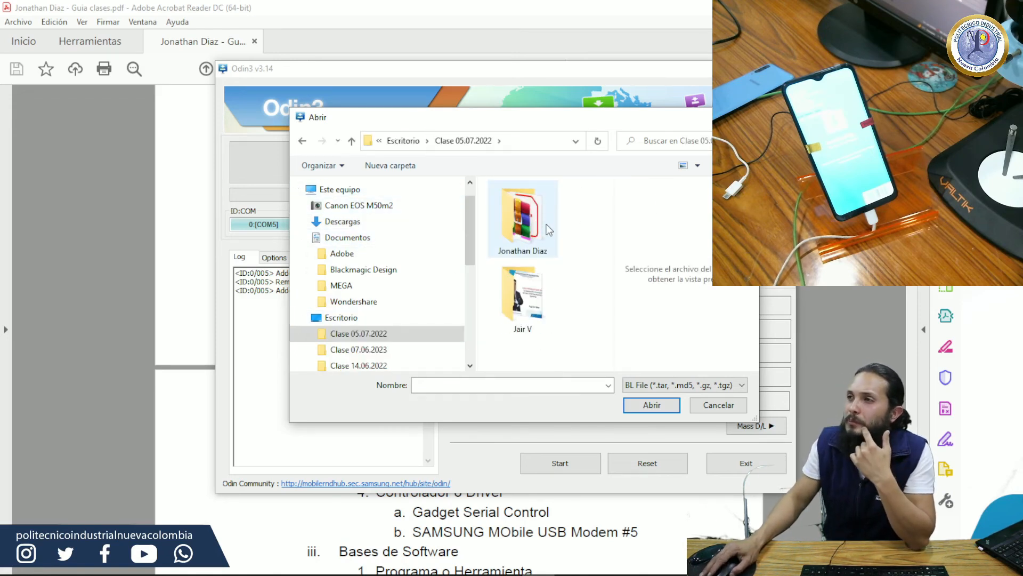
pyautogui.doubleClick(546, 232)
pyautogui.doubleClick(536, 302)
pyautogui.doubleClick(515, 233)
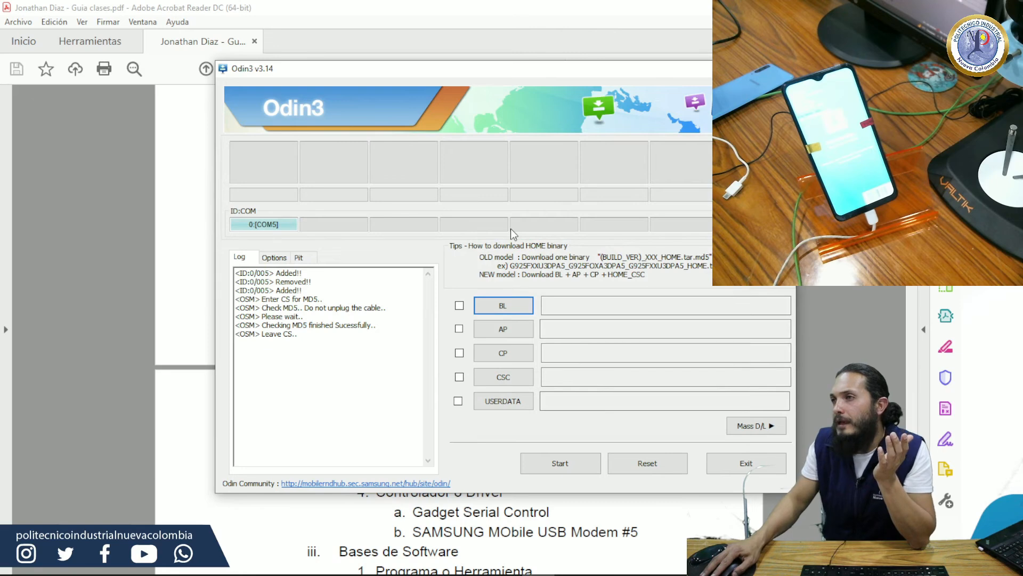
# Step: Load the AP_A705MNXXS5ATB3 file as AP and the CP_A705MNXXS5ATB1 file as CP from the same stock firmware folder
pyautogui.click(497, 332)
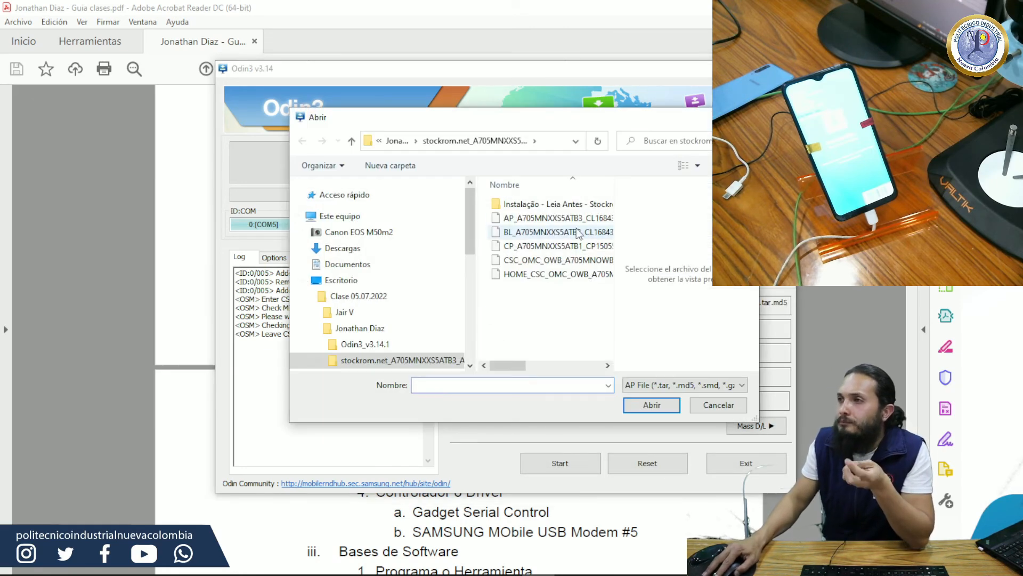
pyautogui.doubleClick(541, 218)
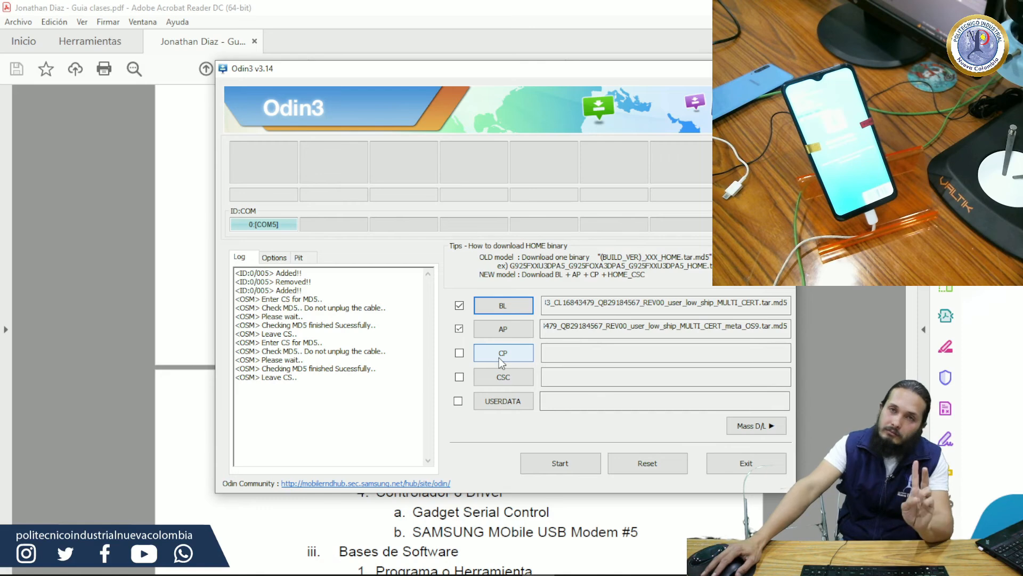
pyautogui.click(500, 356)
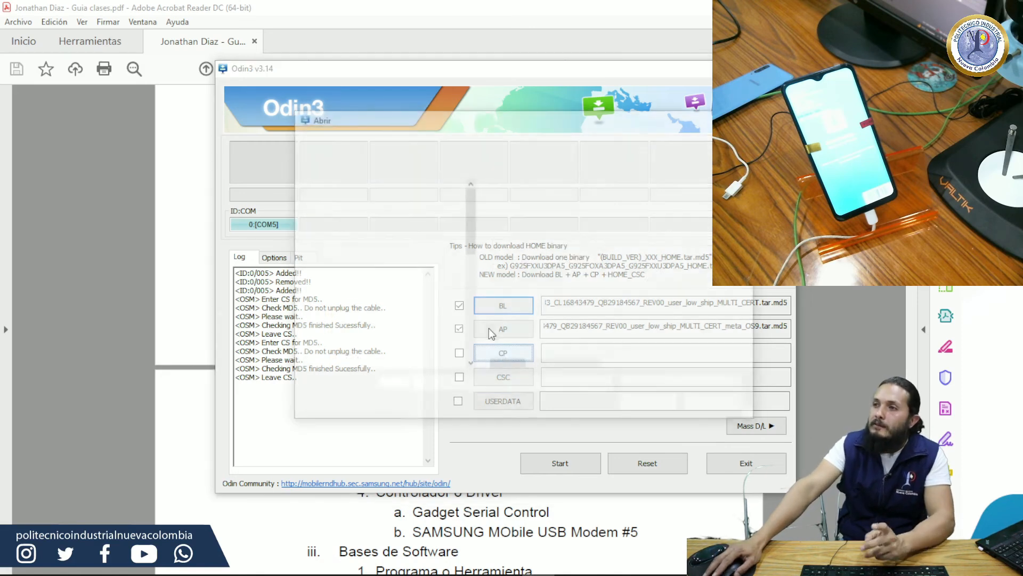
pyautogui.doubleClick(522, 247)
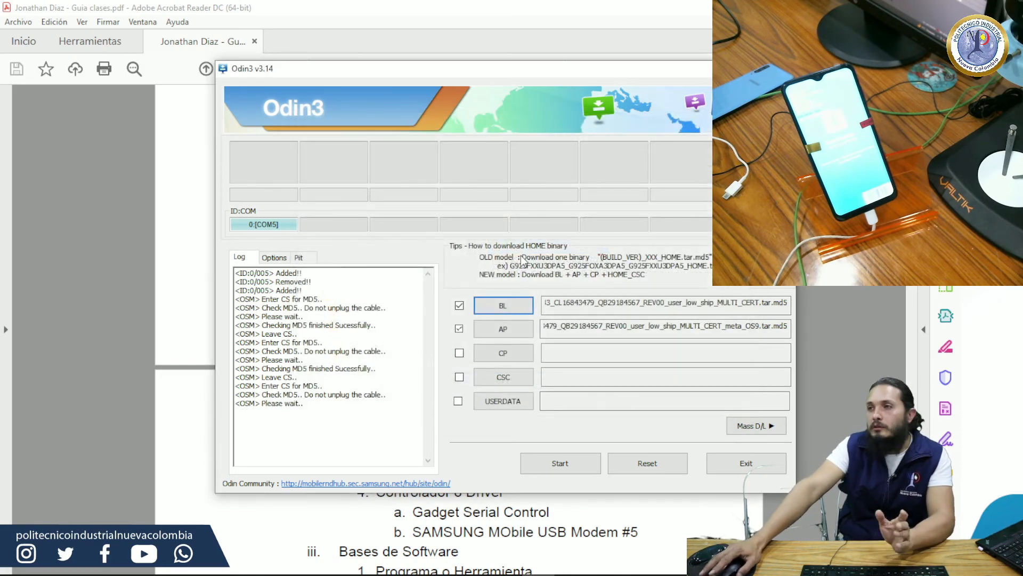
# Step: Load the CSC_OMC_OWB firmware file as CSC rather than the HOME_CSC_OMC_OWB version
pyautogui.click(503, 379)
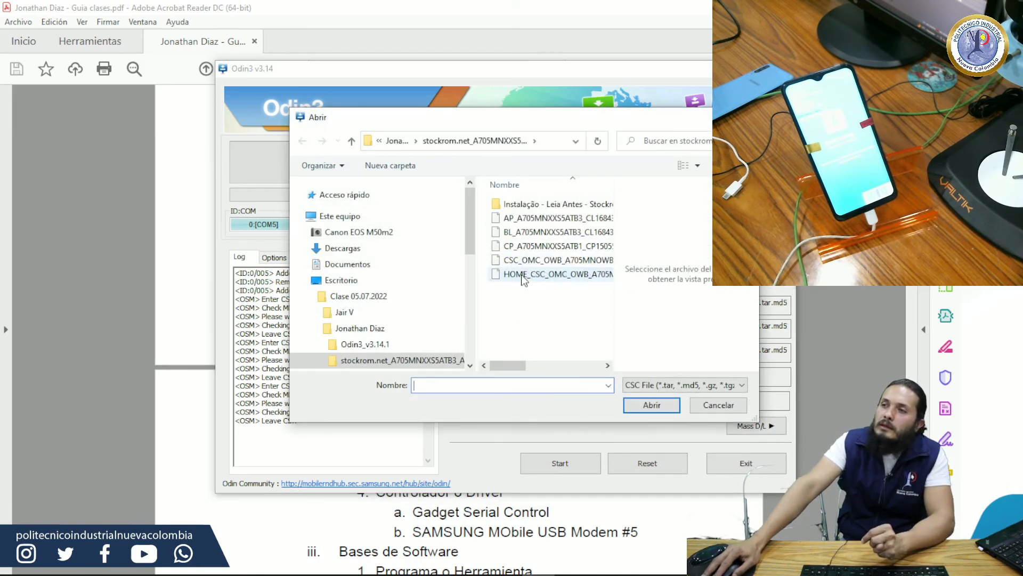
pyautogui.click(521, 275)
pyautogui.doubleClick(521, 261)
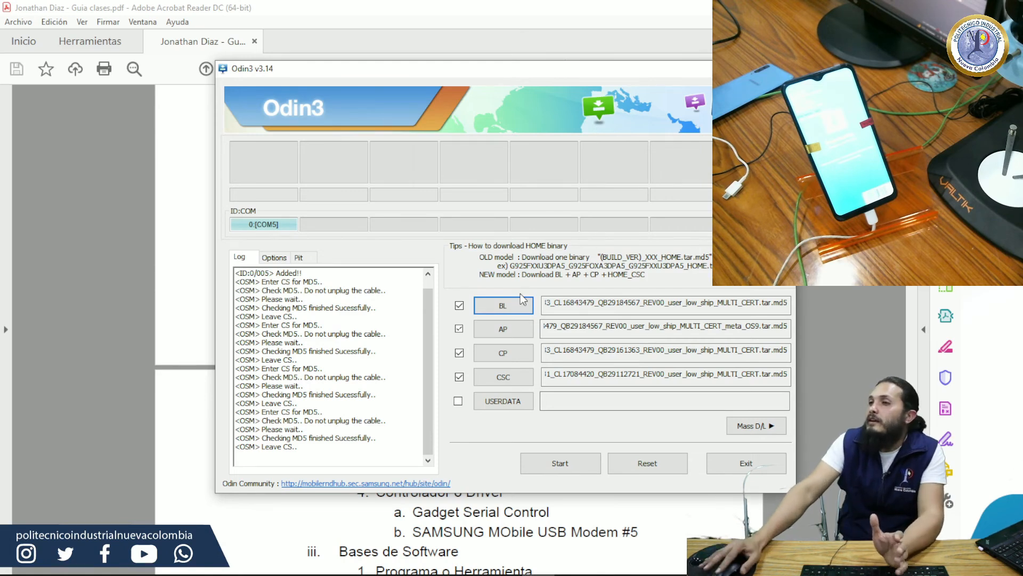
# Step: Start flashing the loaded BL, AP, CP and CSC files to the phone and clear the Device Manager window from view
pyautogui.click(546, 470)
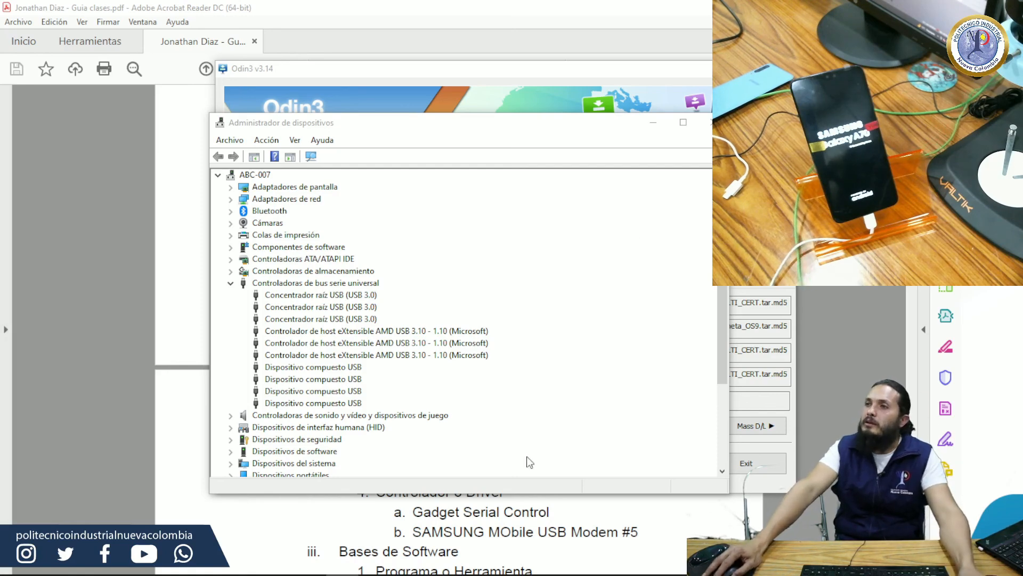
pyautogui.click(664, 126)
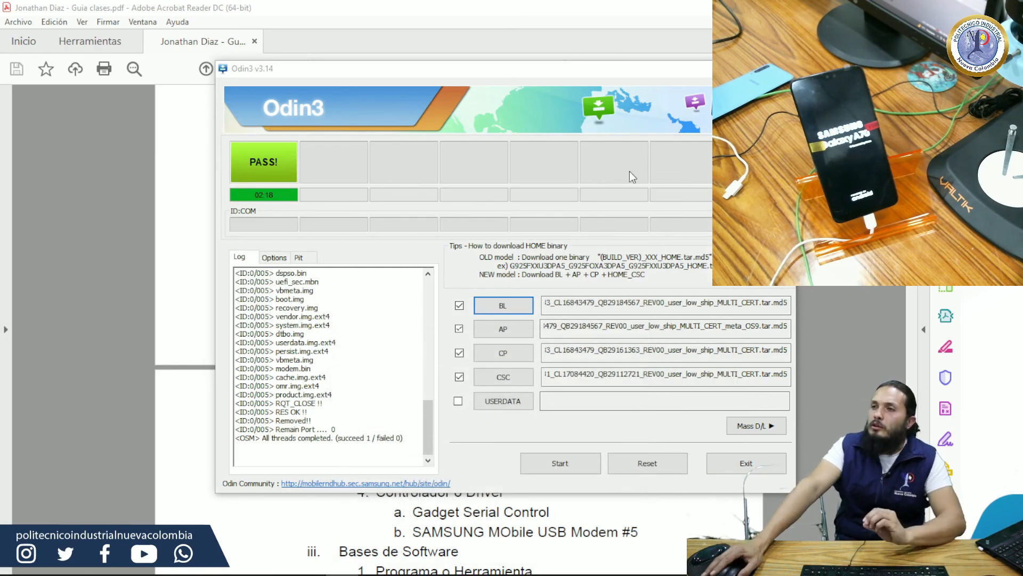